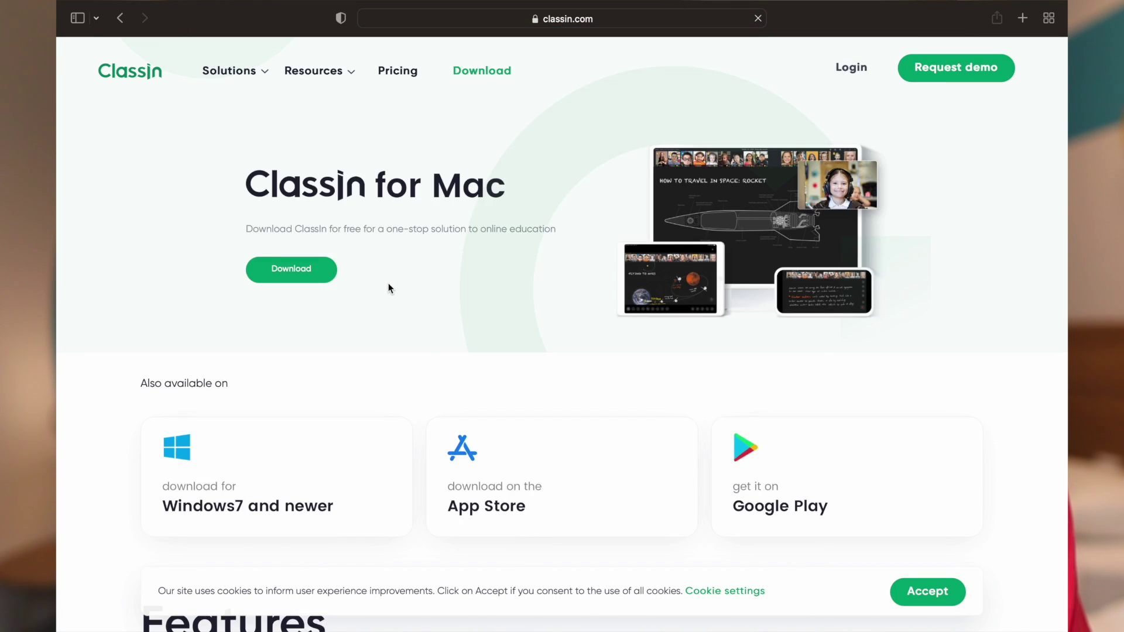
scroll(392, 289, down, 10)
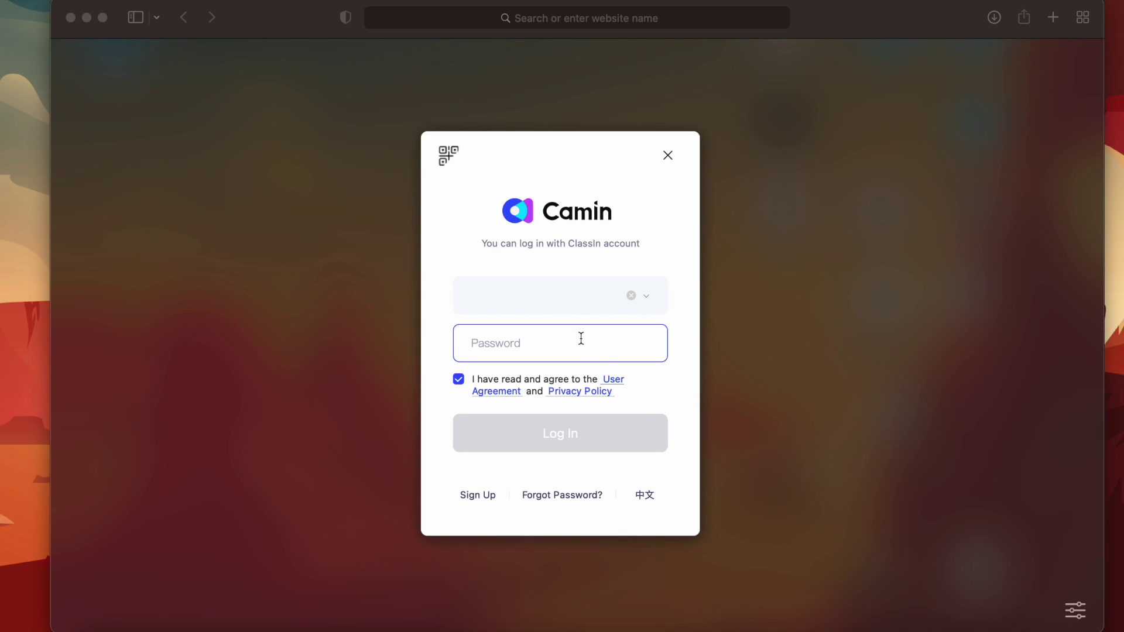
text(ab)
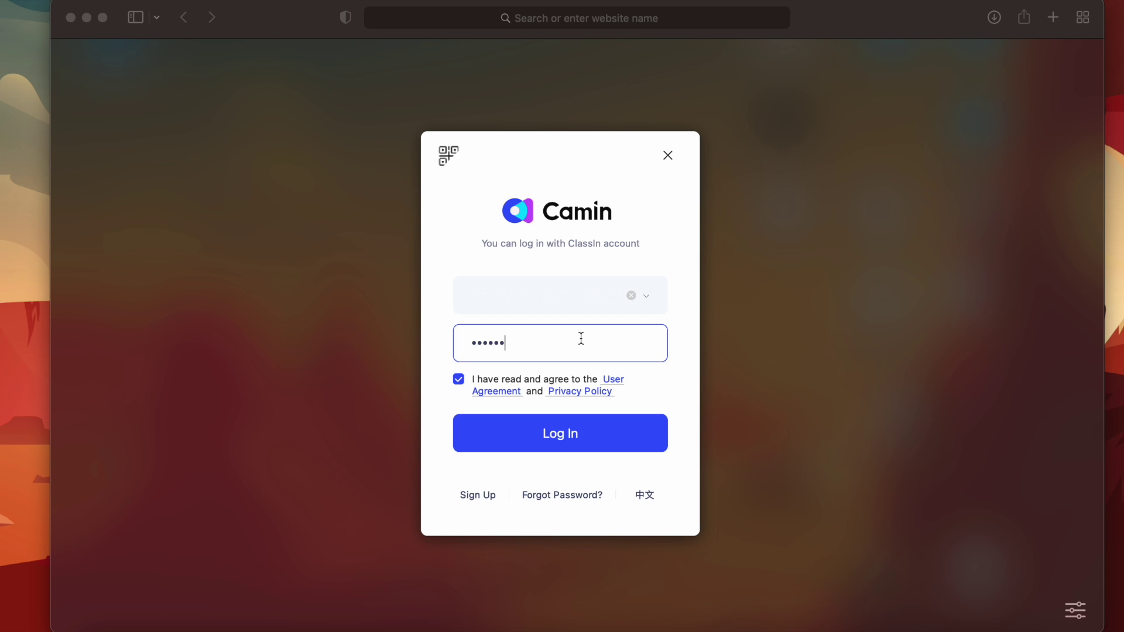
text(a)
Step: Submit the entered password to log in to Camin with the ClassIn account
key(Return)
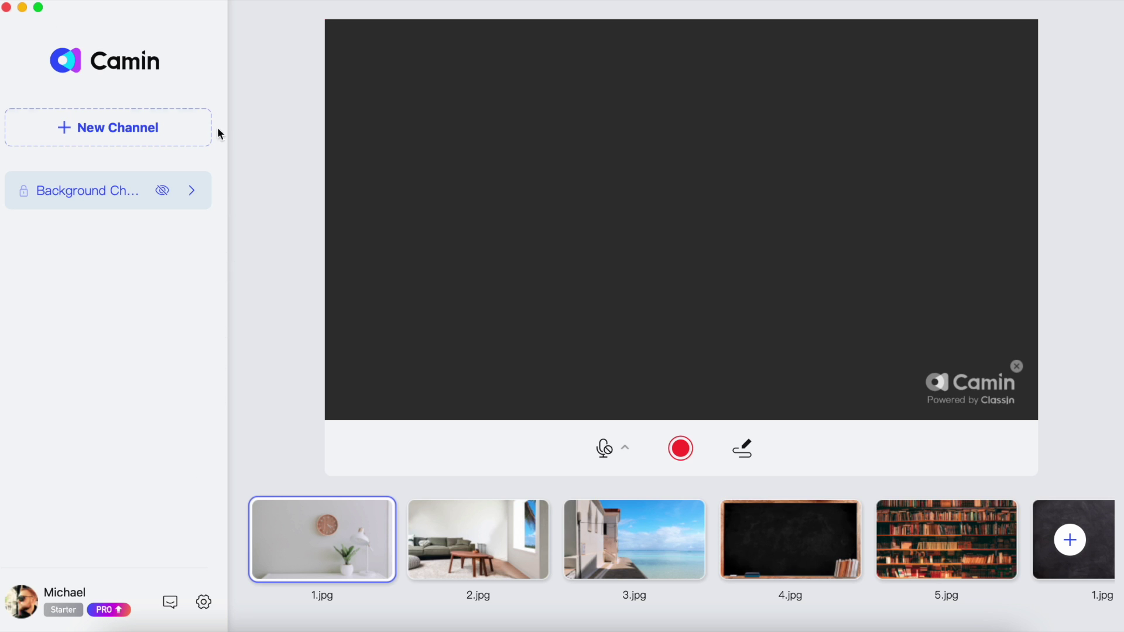
Step: Add new channels above the background channel, then open and dismiss the Add Source options
click(110, 130)
click(109, 131)
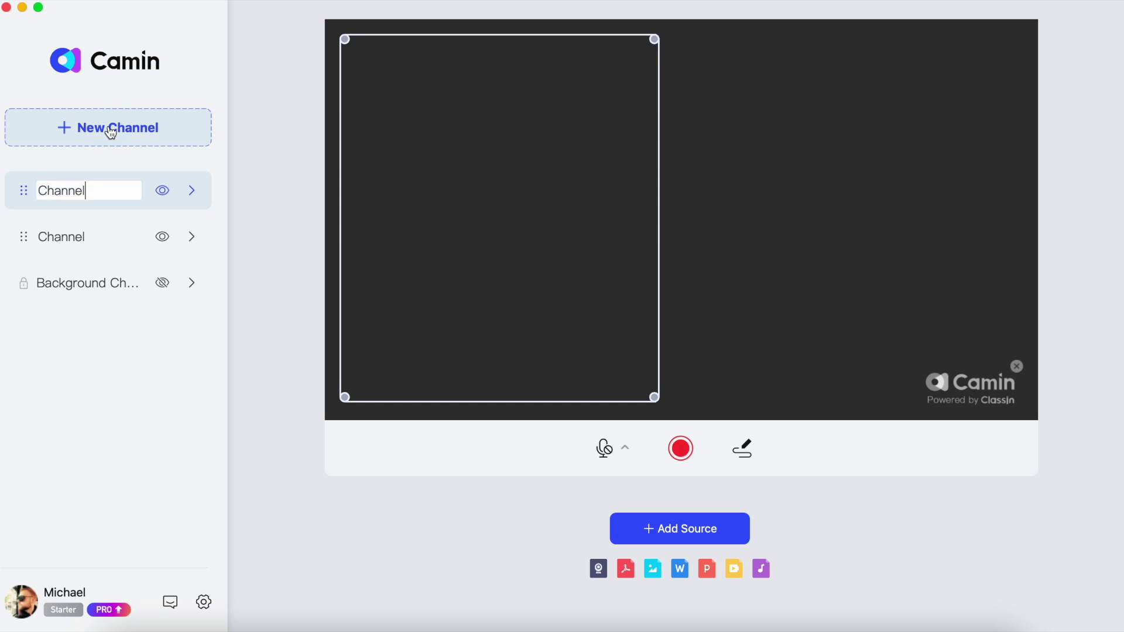
click(109, 130)
click(109, 130)
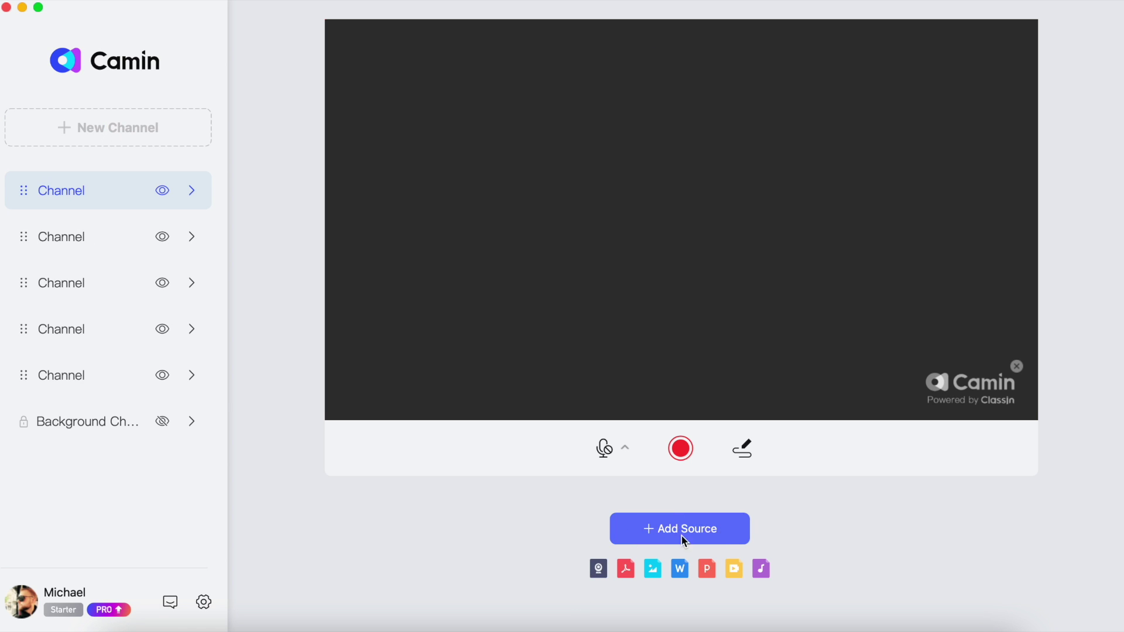
click(653, 530)
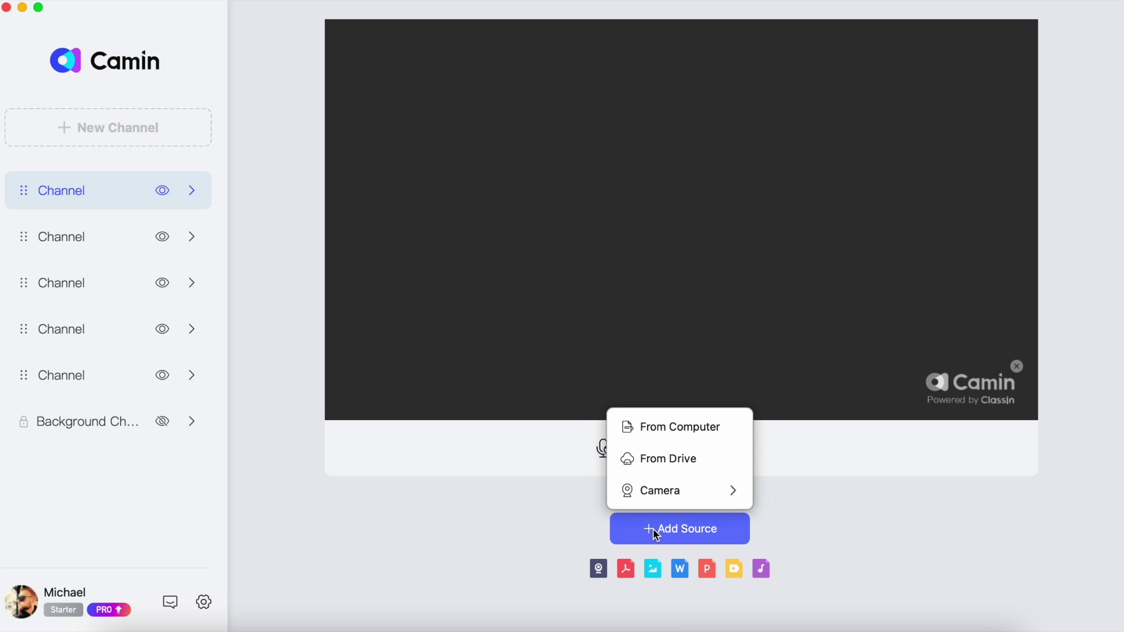
click(598, 576)
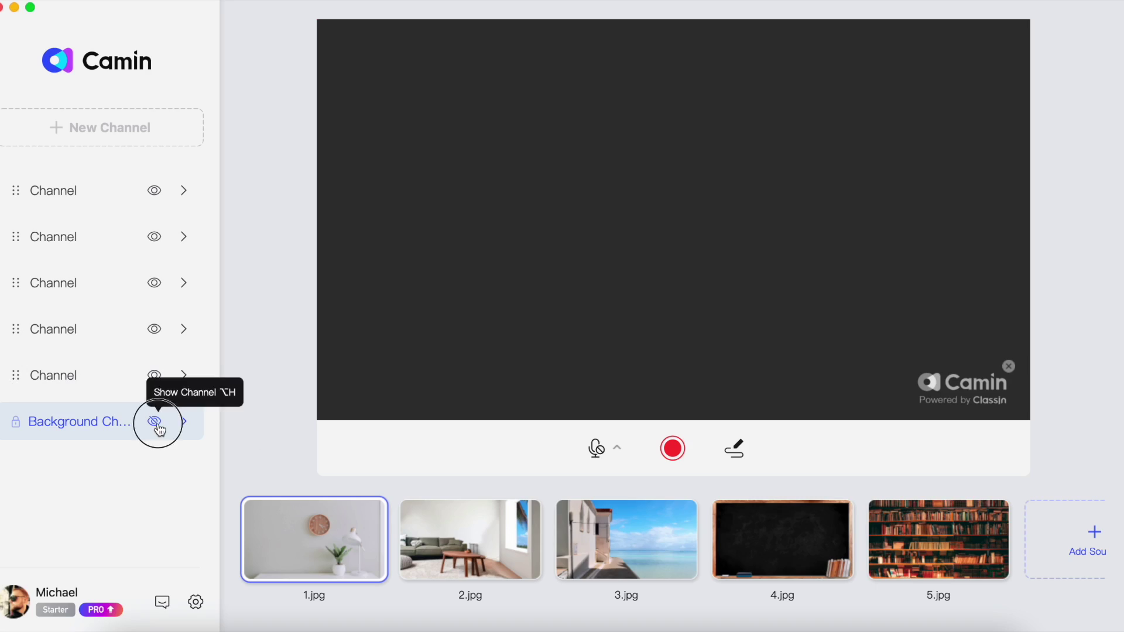
Step: Show the background channel, try the living-room and seaside images, and delete the bookshelf image
click(154, 422)
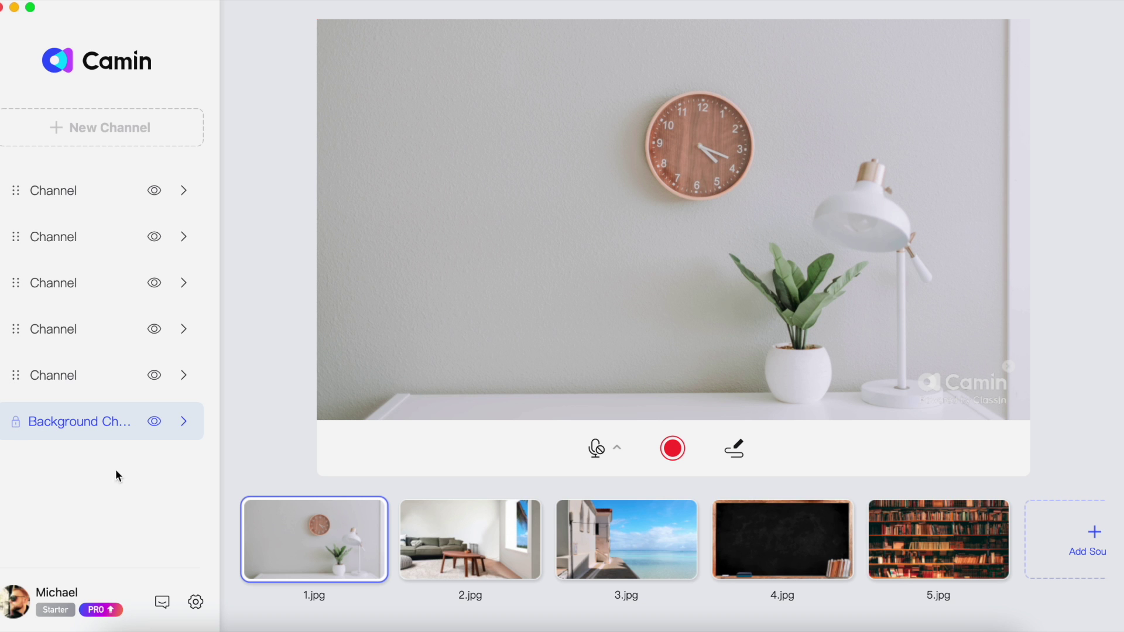
click(498, 557)
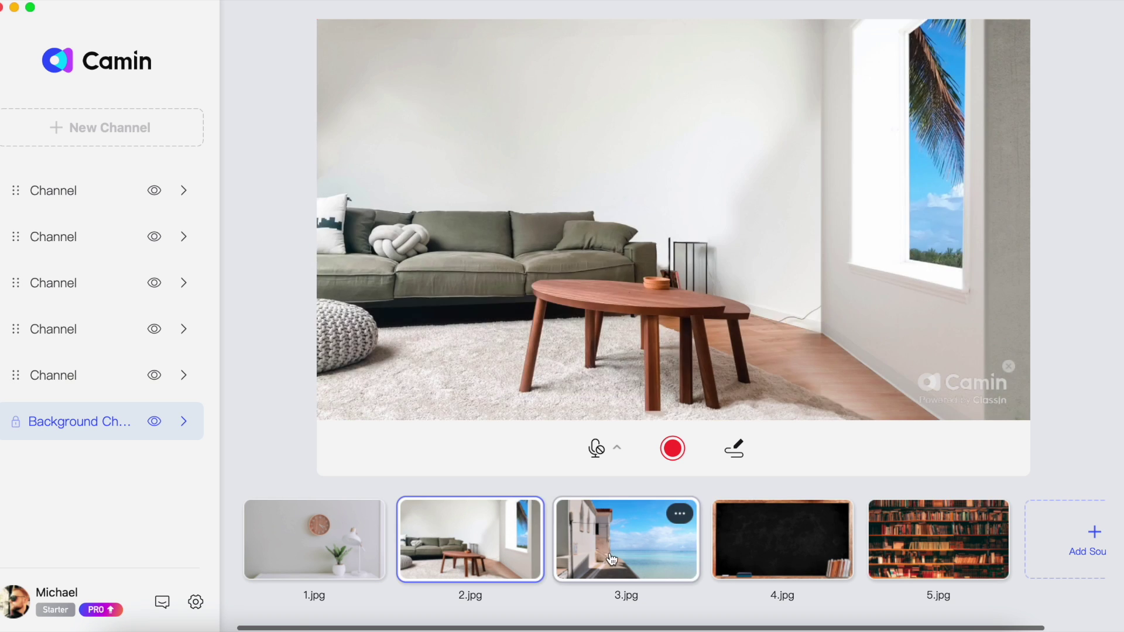
click(612, 560)
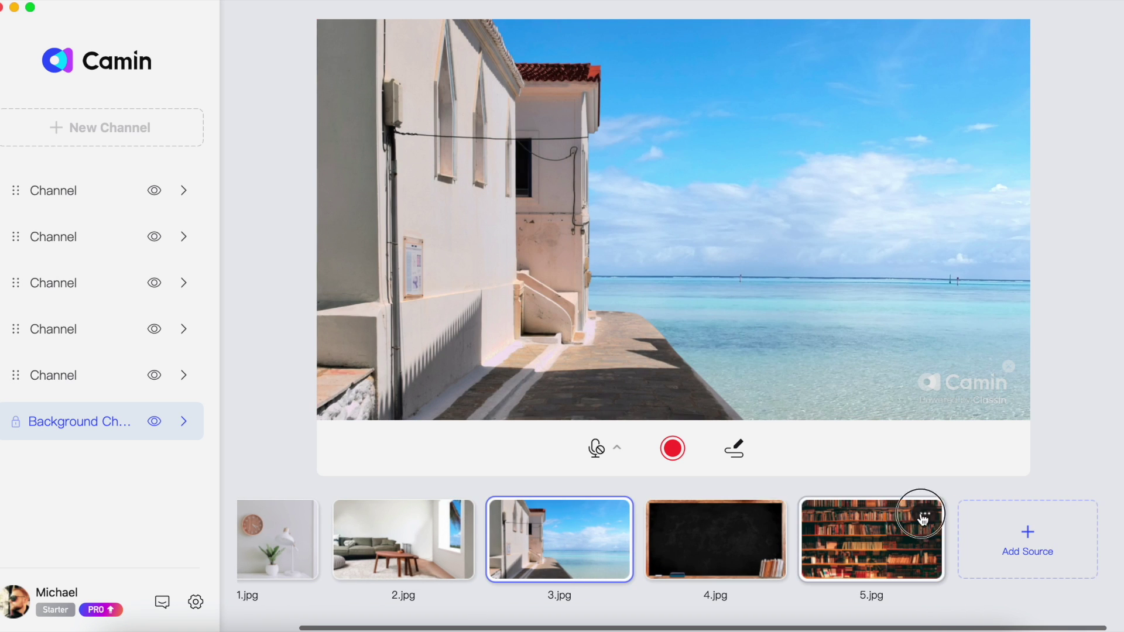
click(922, 520)
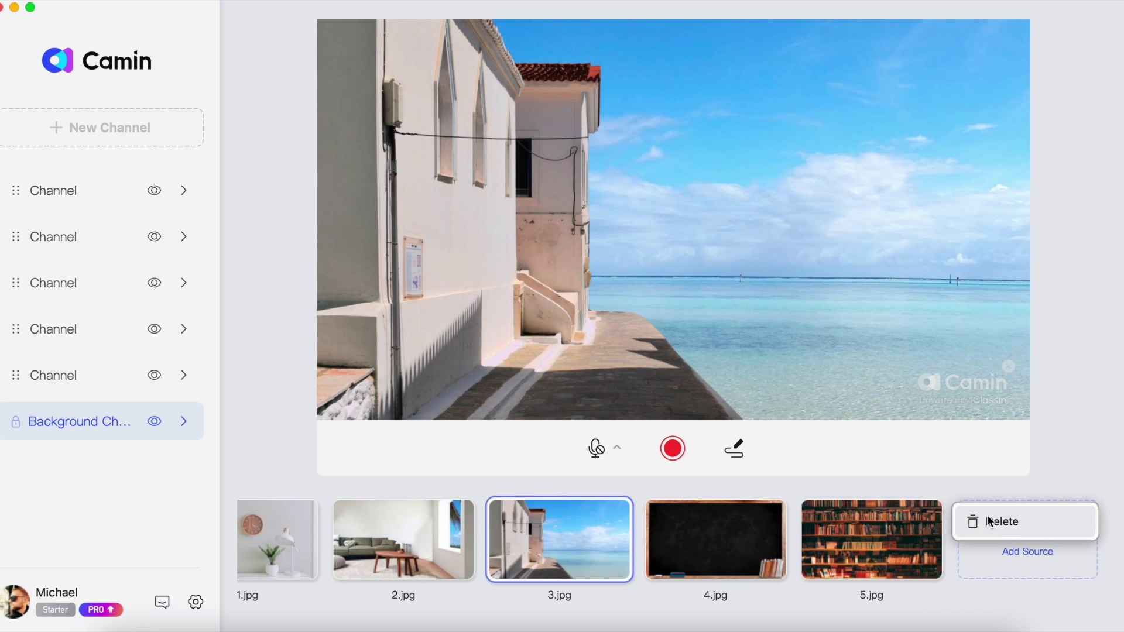
click(990, 523)
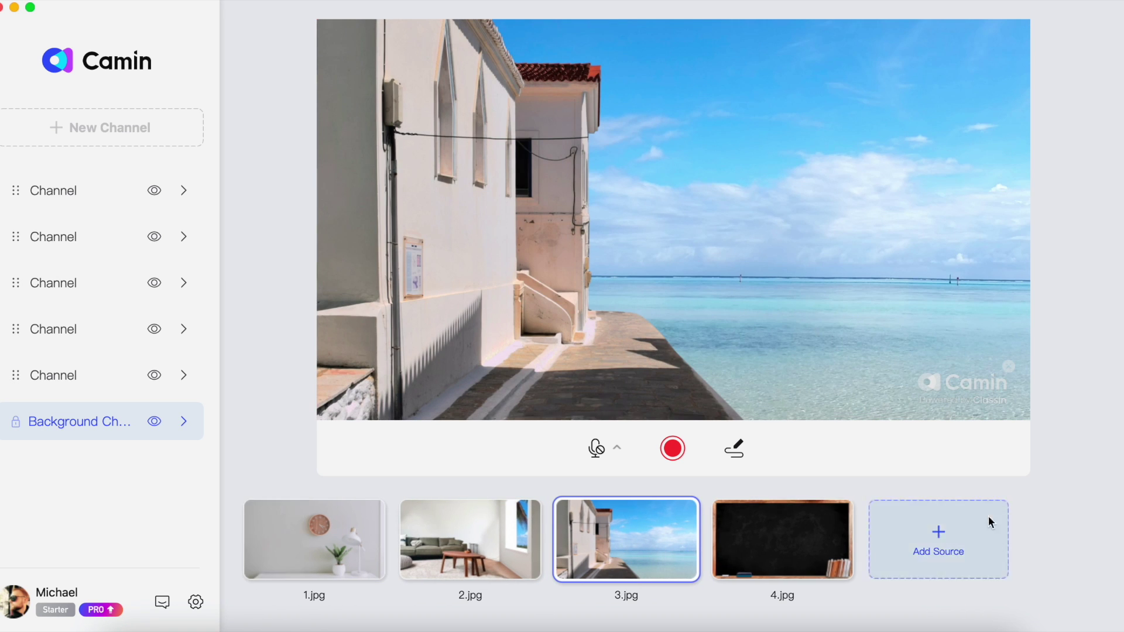
Step: Add the watercolour 3.jpg from the Test folder as a background, then hide the background channel
click(948, 529)
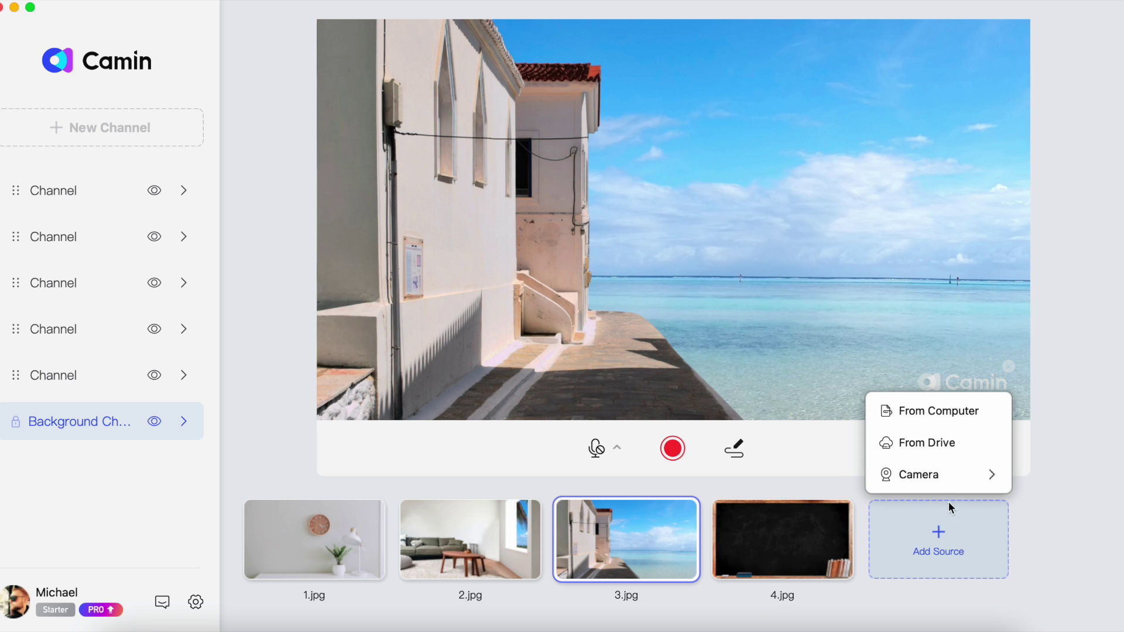
click(941, 407)
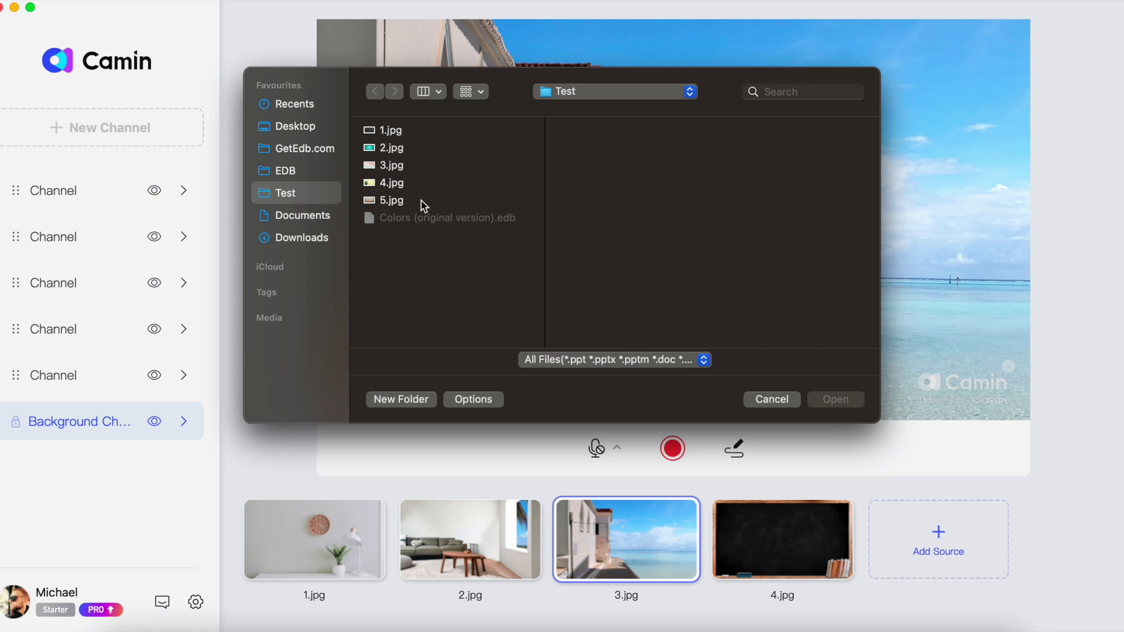
click(413, 179)
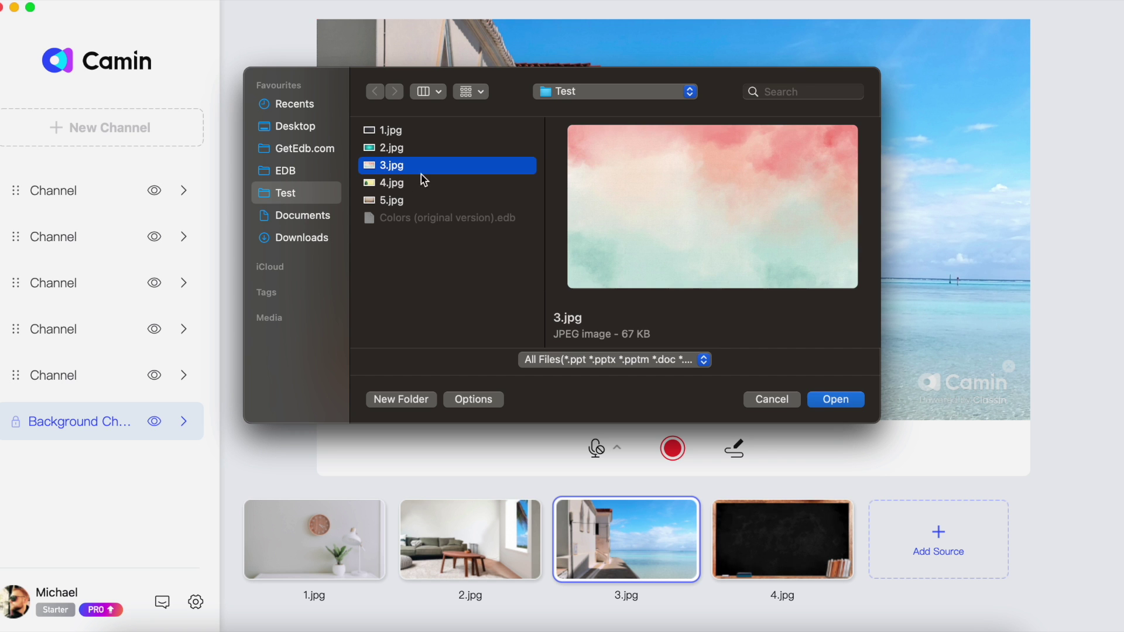
click(834, 406)
click(905, 525)
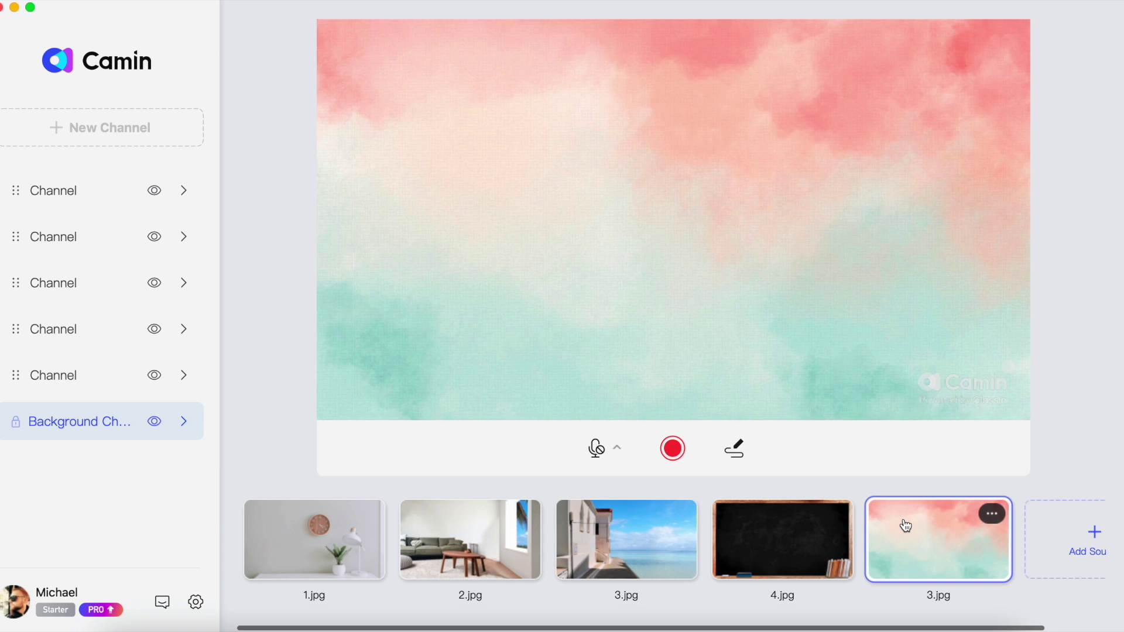
click(154, 422)
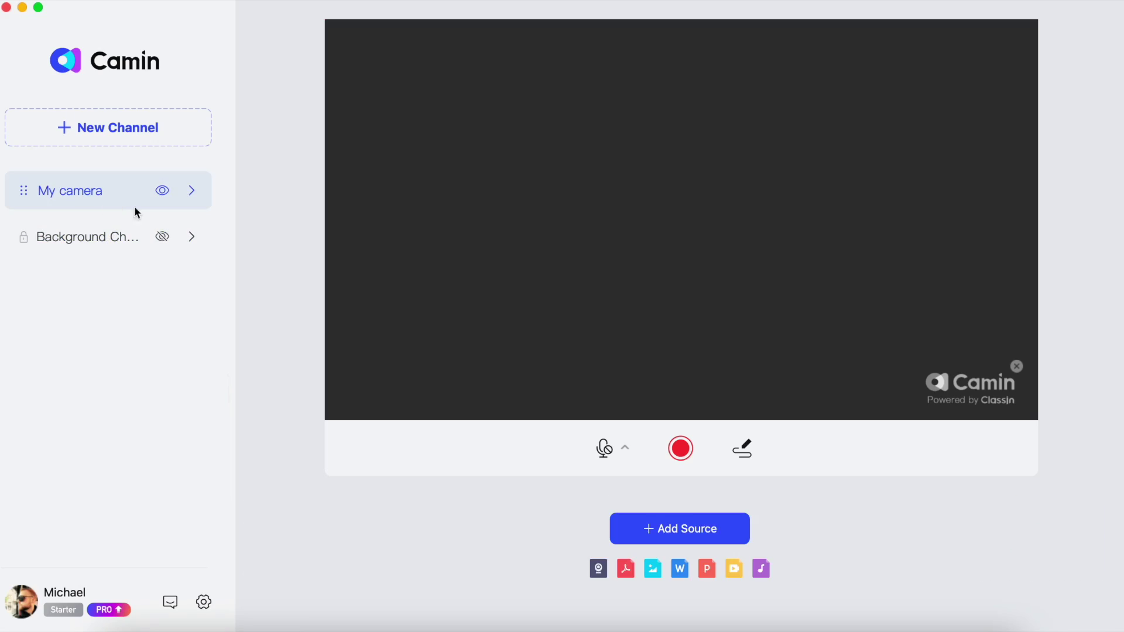
Step: Add the FaceTime HD Camera to My camera, shrink its frame and move it right
click(628, 527)
mouse_move(668, 490)
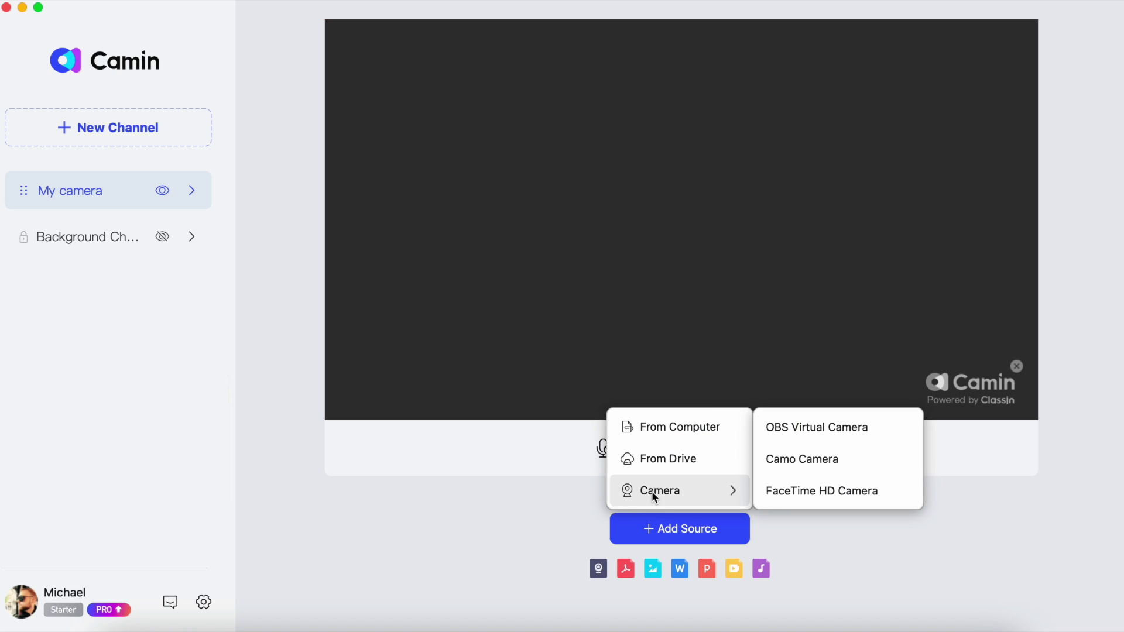
click(766, 492)
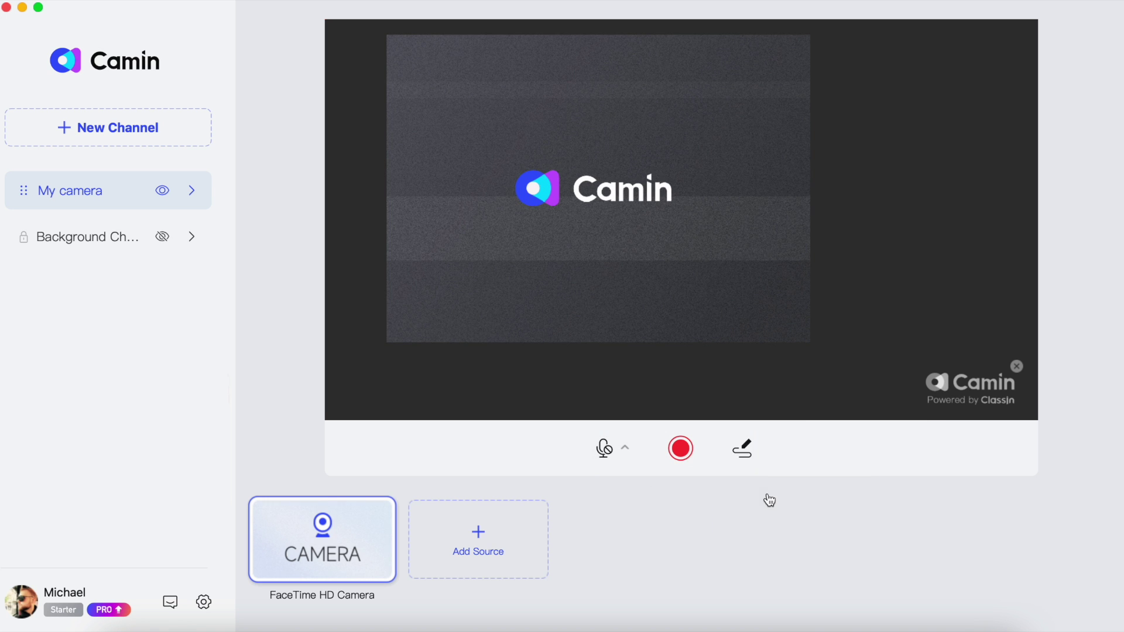
click(809, 340)
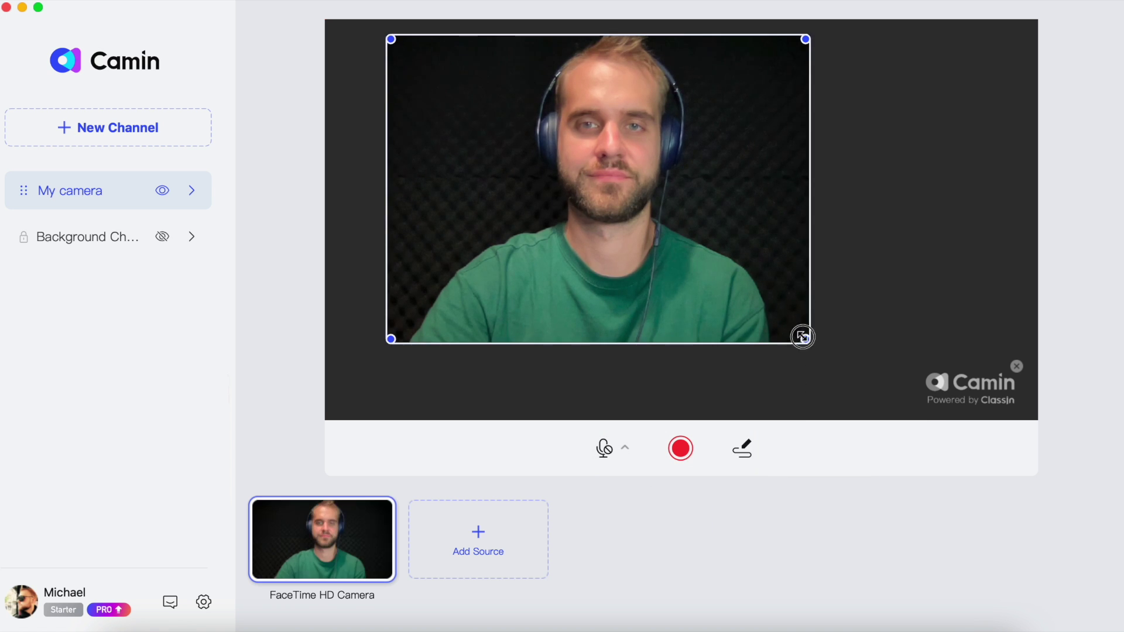
mouse_move(808, 339)
mouse_down()
mouse_move(652, 334)
mouse_move(761, 336)
mouse_up()
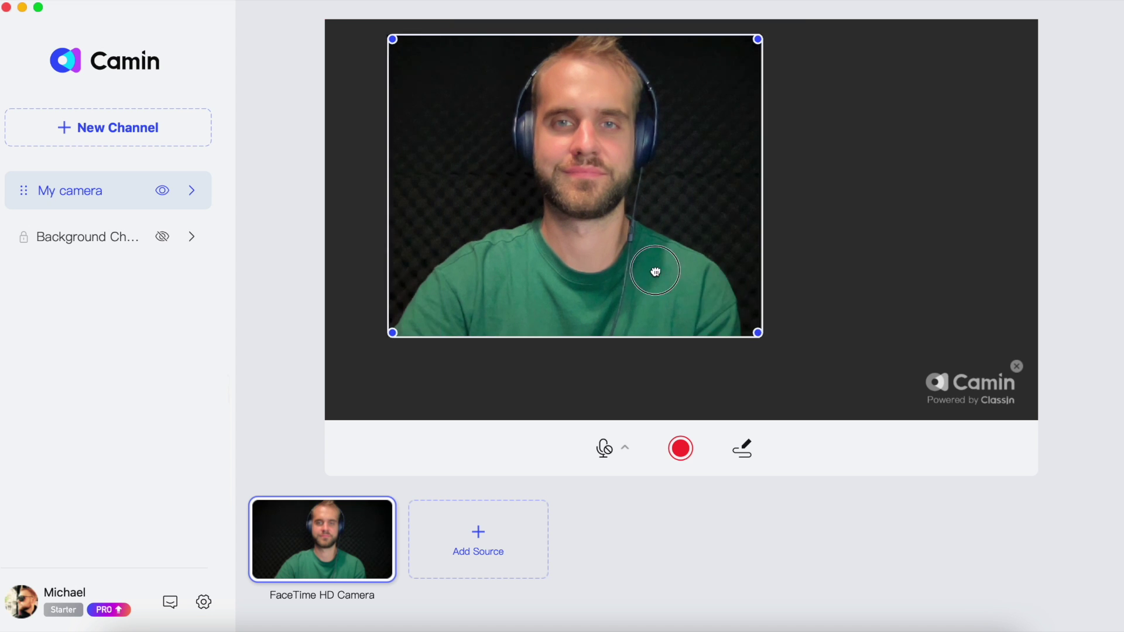
drag(652, 268, 816, 264)
click(444, 211)
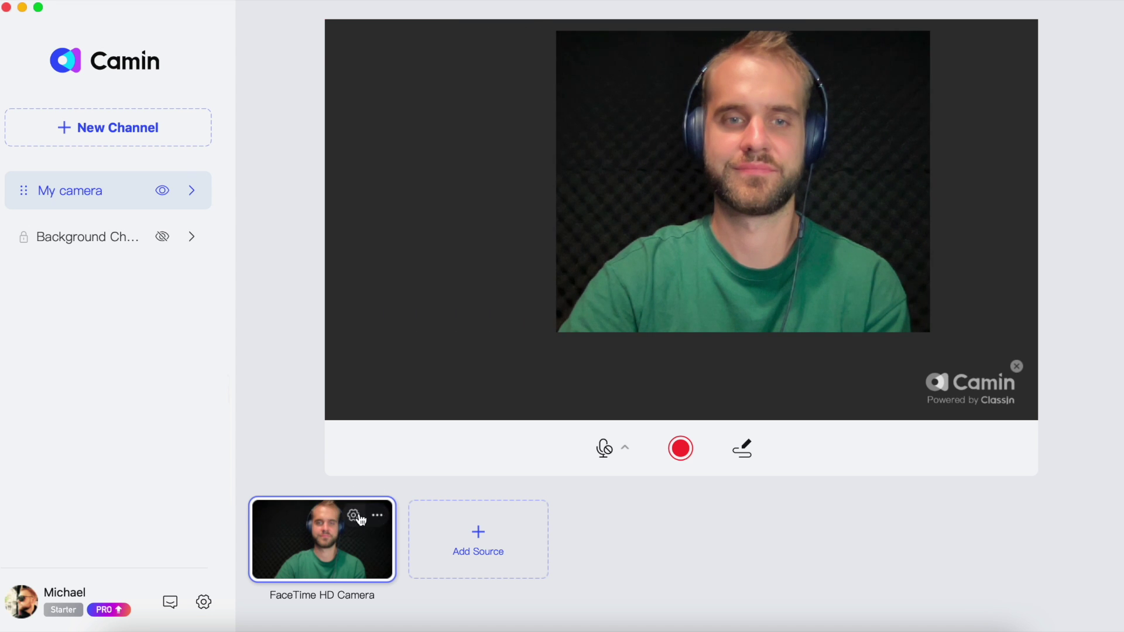
Step: Crop the camera feed to a circle, move it right and down, then restore the rectangle
click(356, 517)
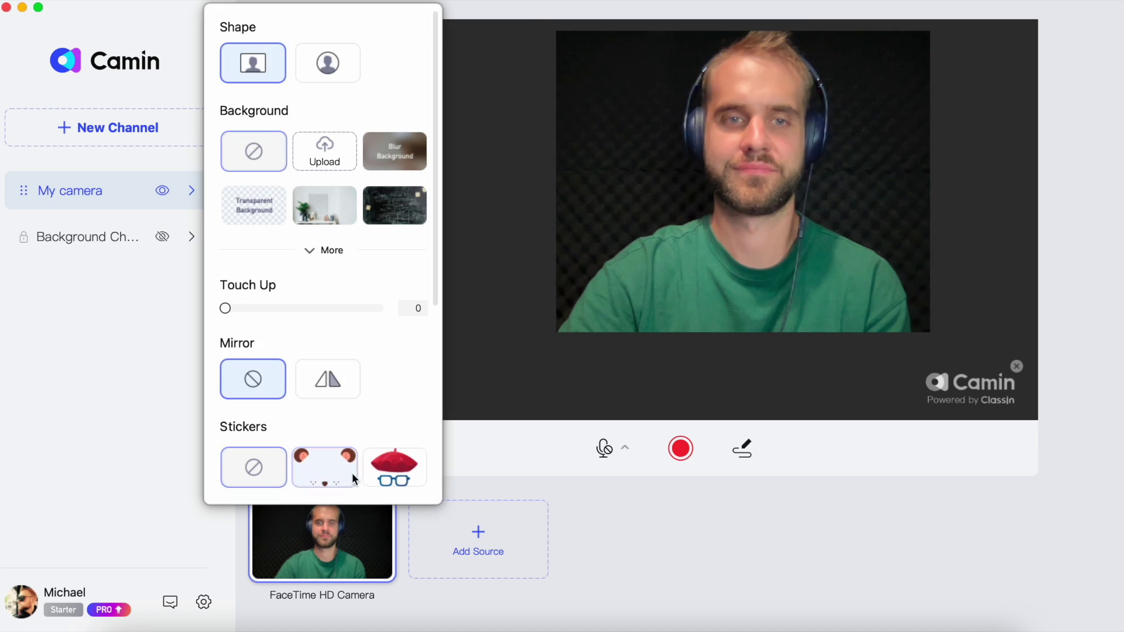
click(318, 74)
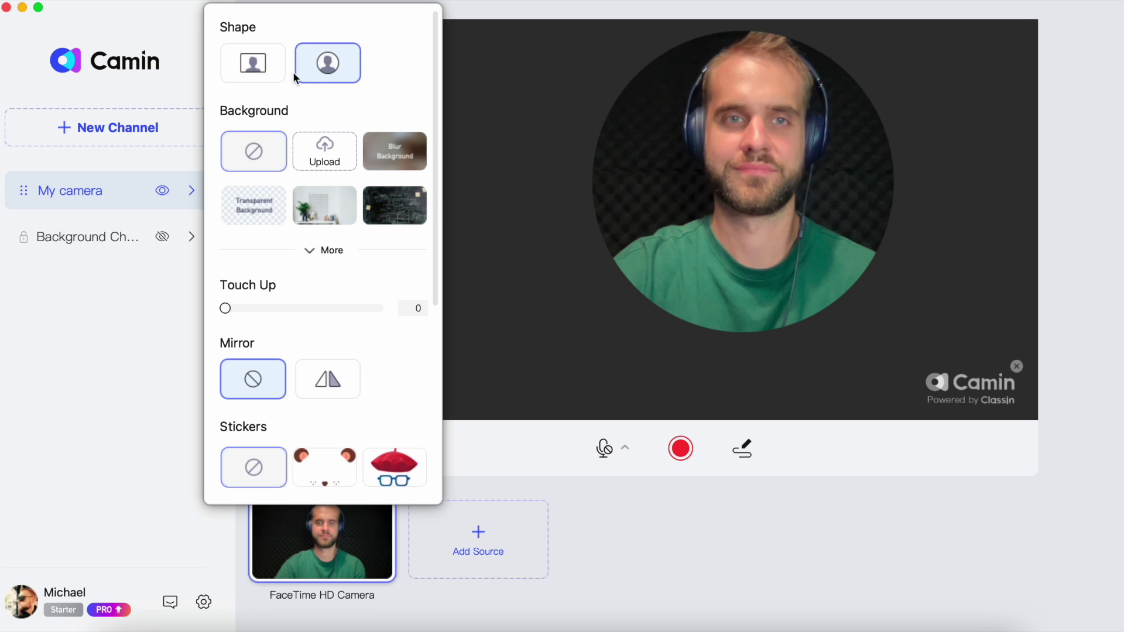
click(781, 202)
drag(781, 202, 846, 244)
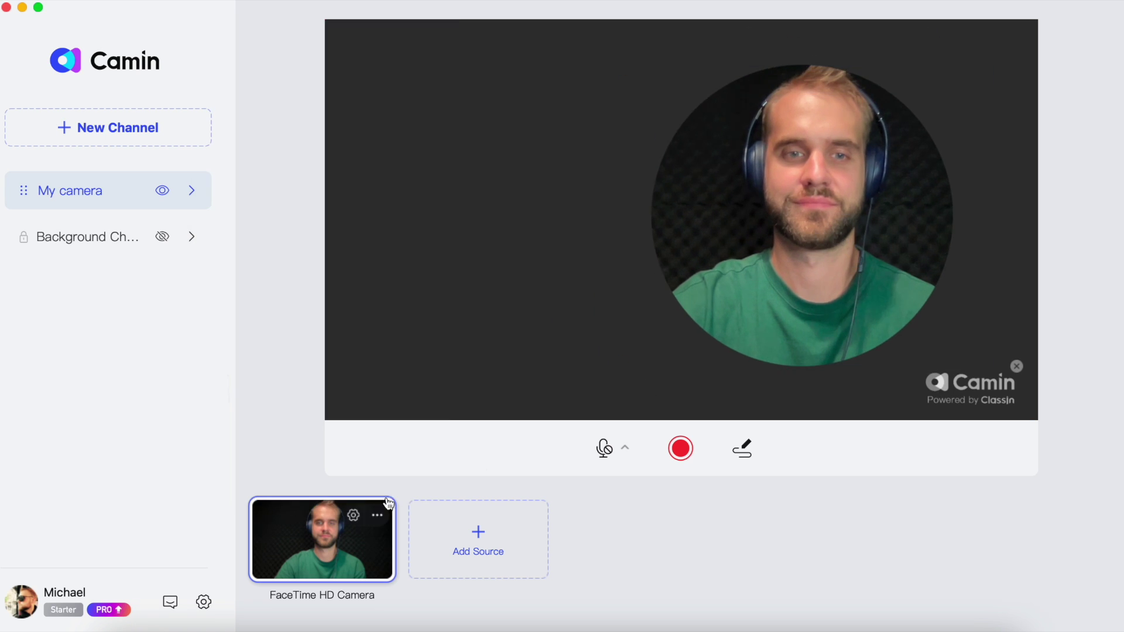
click(355, 515)
click(253, 63)
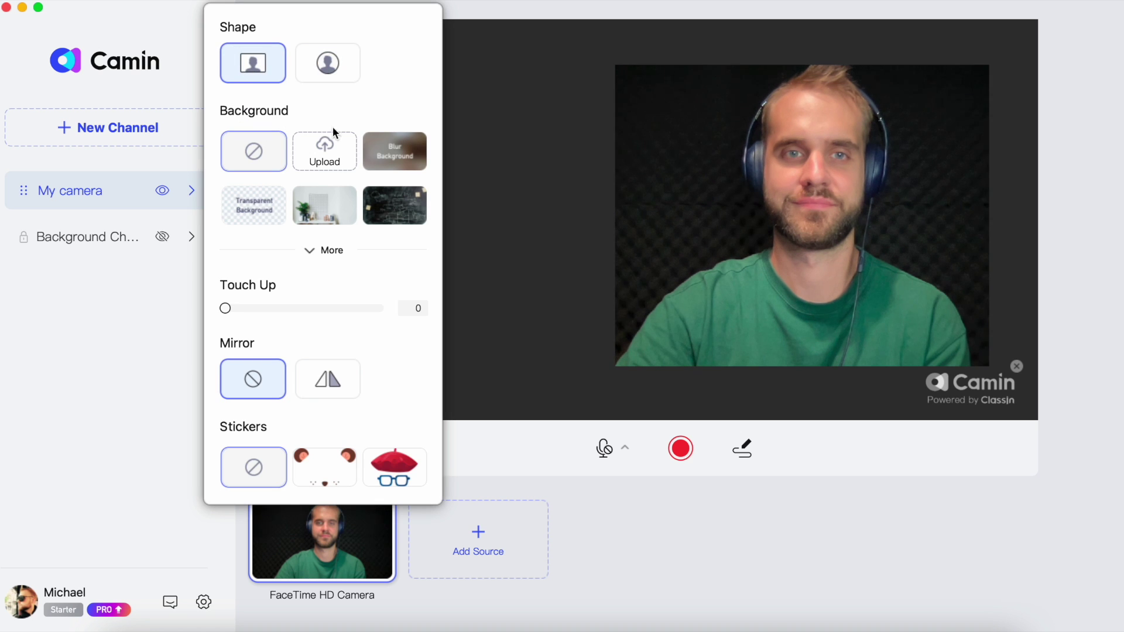
Step: Try the chalkboard and Earth-at-night backgrounds, then upload 1.jpg from Test as a camera background
click(409, 207)
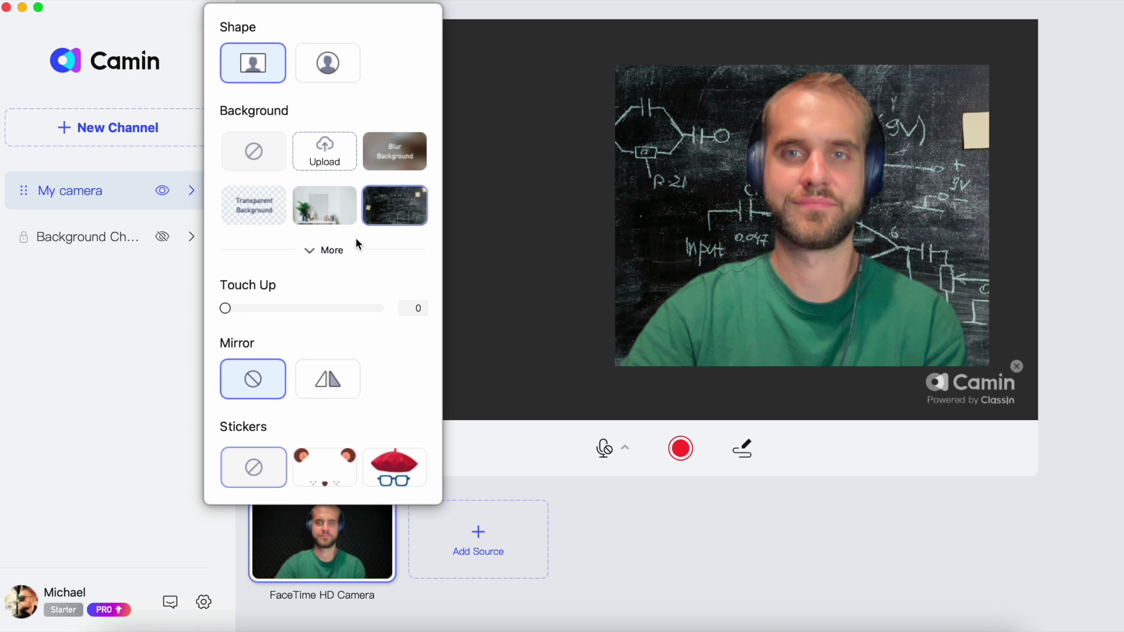
click(325, 251)
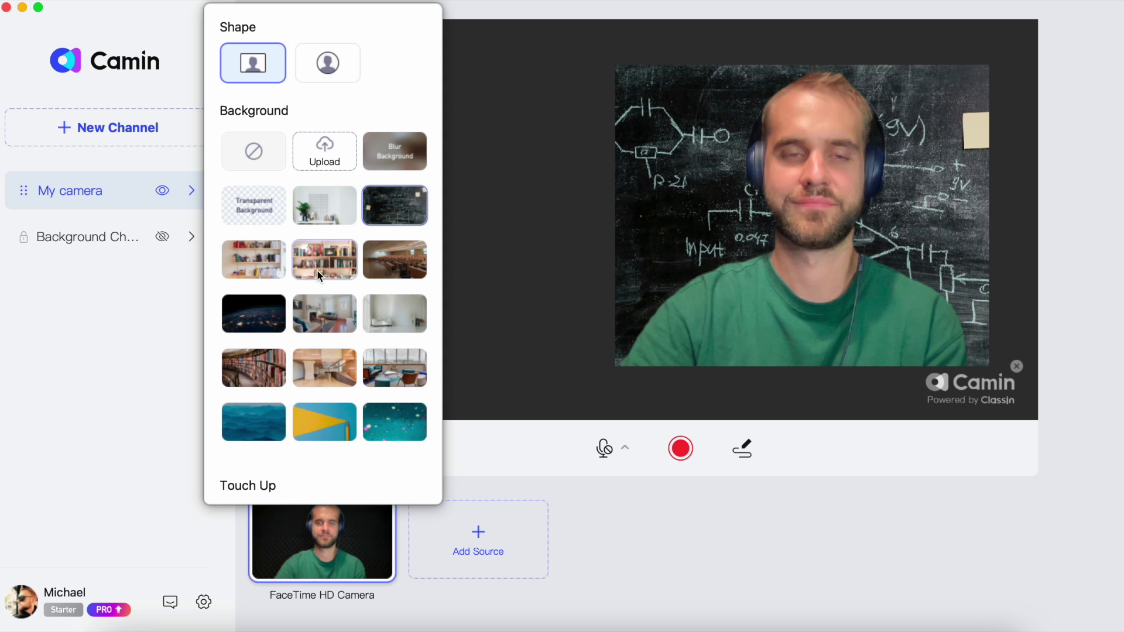
click(280, 304)
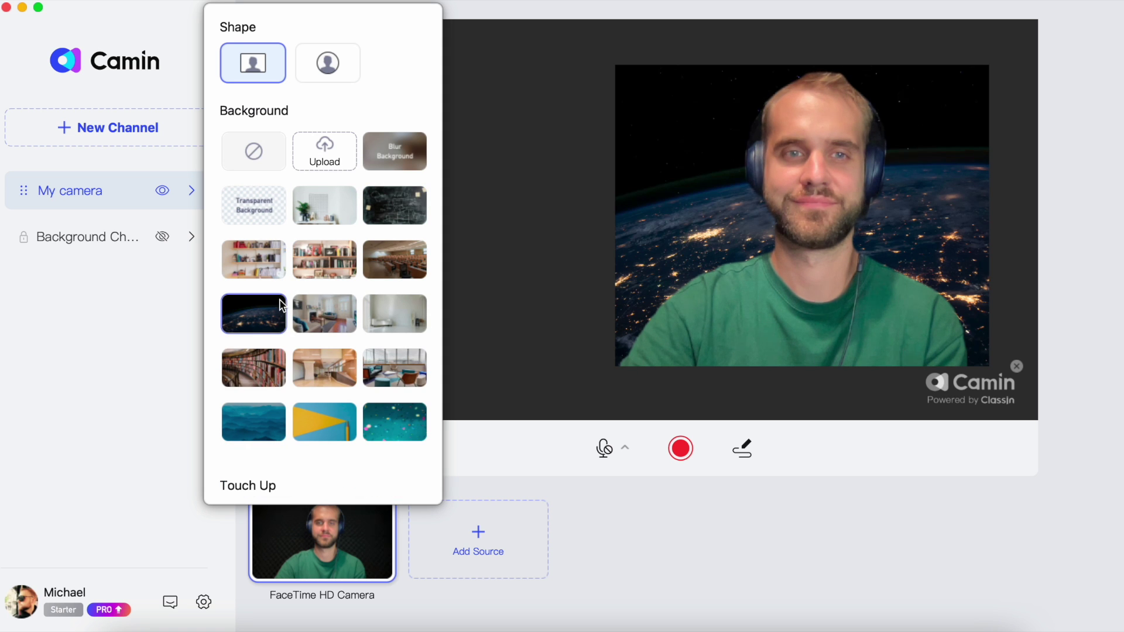
click(328, 151)
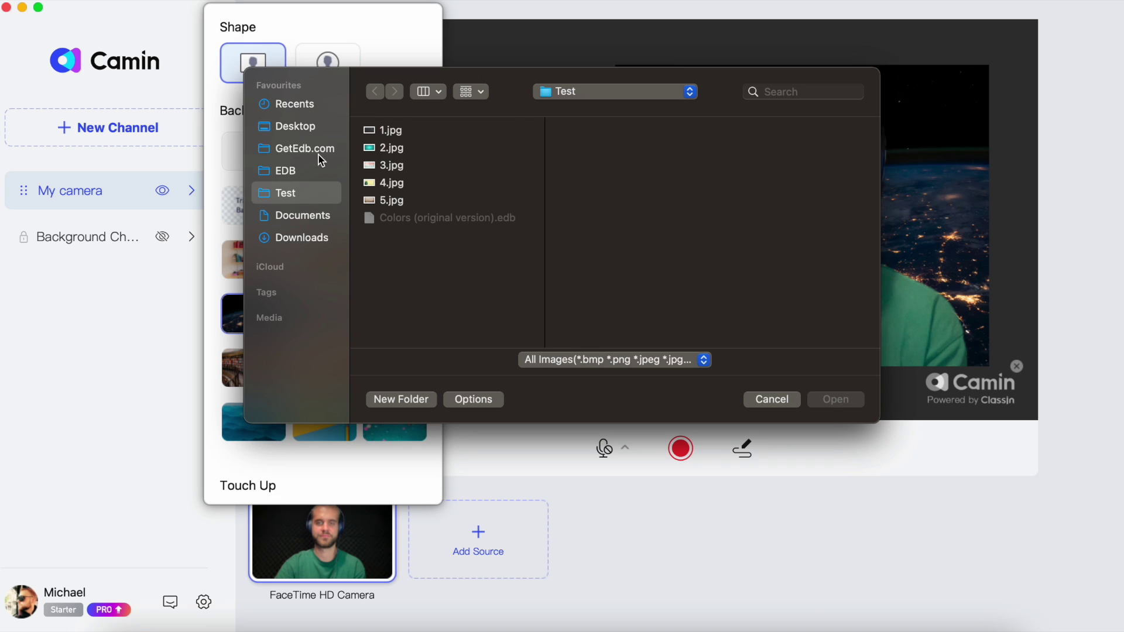
click(389, 132)
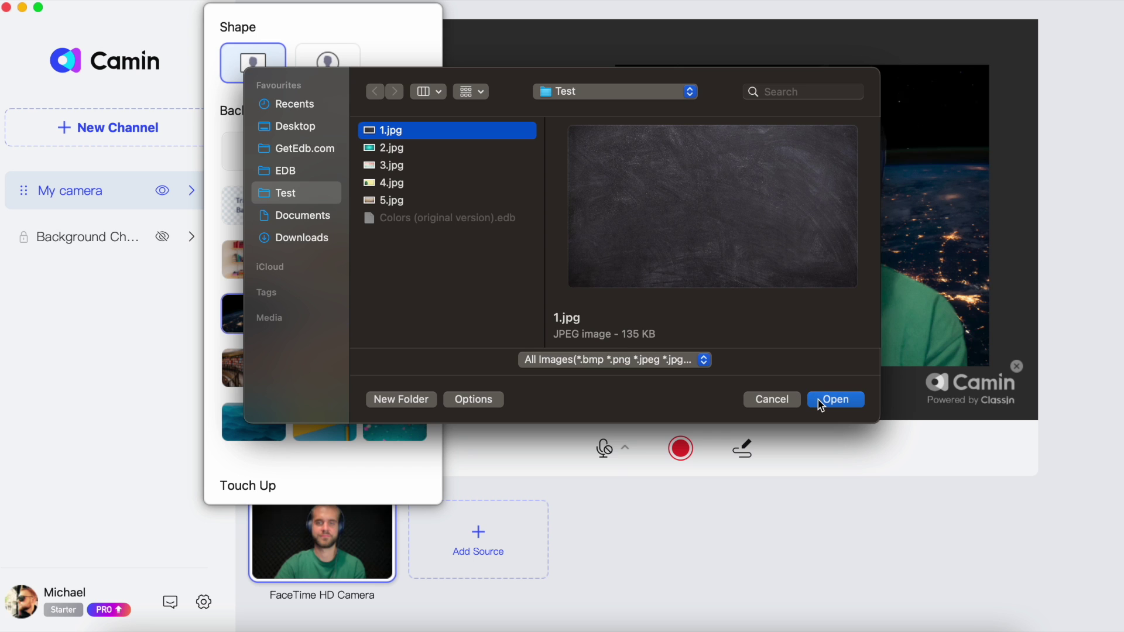
click(820, 401)
click(308, 206)
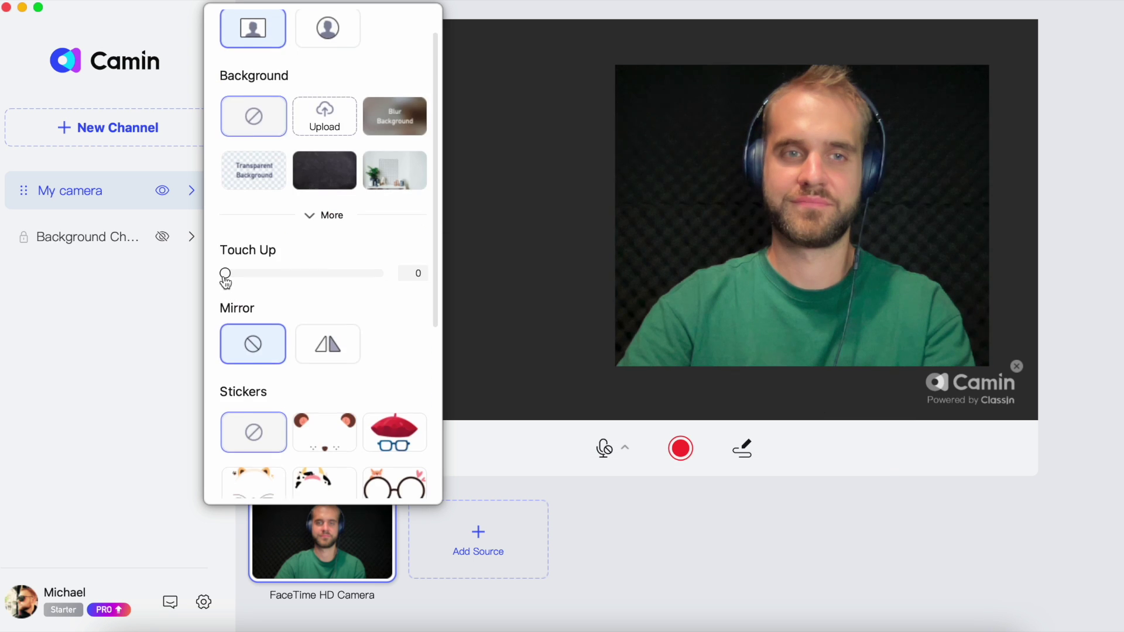
scroll(225, 270, down, 1)
scroll(226, 266, down, 1)
Step: Raise Touch Up and return it to 0, then turn Mirror on and off again
click(227, 257)
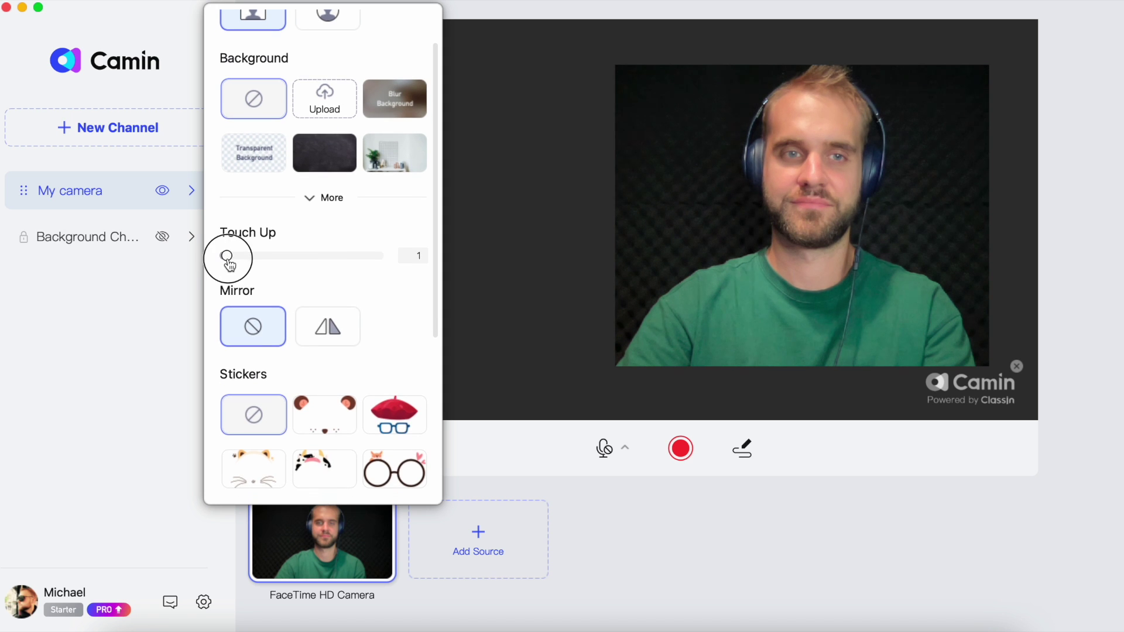
drag(230, 257, 270, 256)
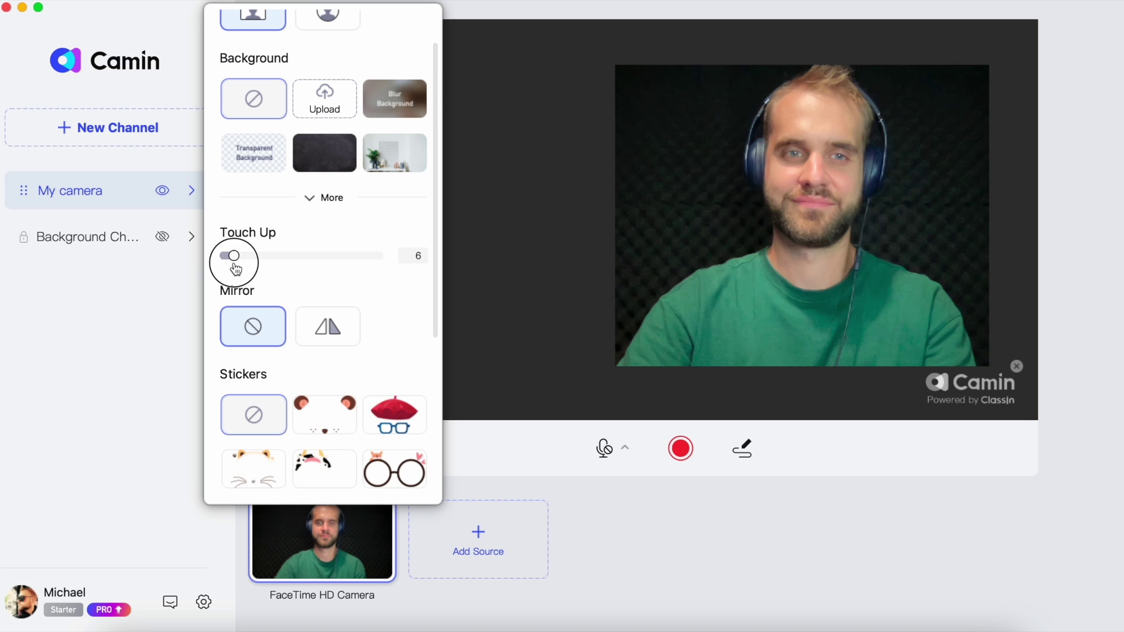
drag(270, 257, 225, 256)
scroll(229, 272, up, 1)
click(326, 343)
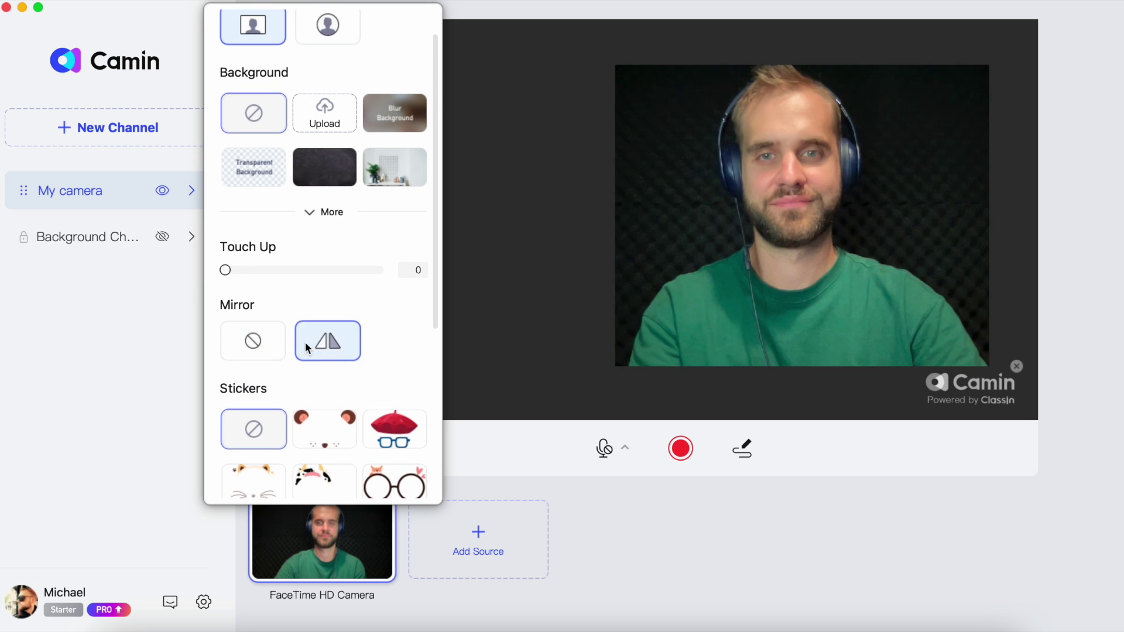
click(266, 344)
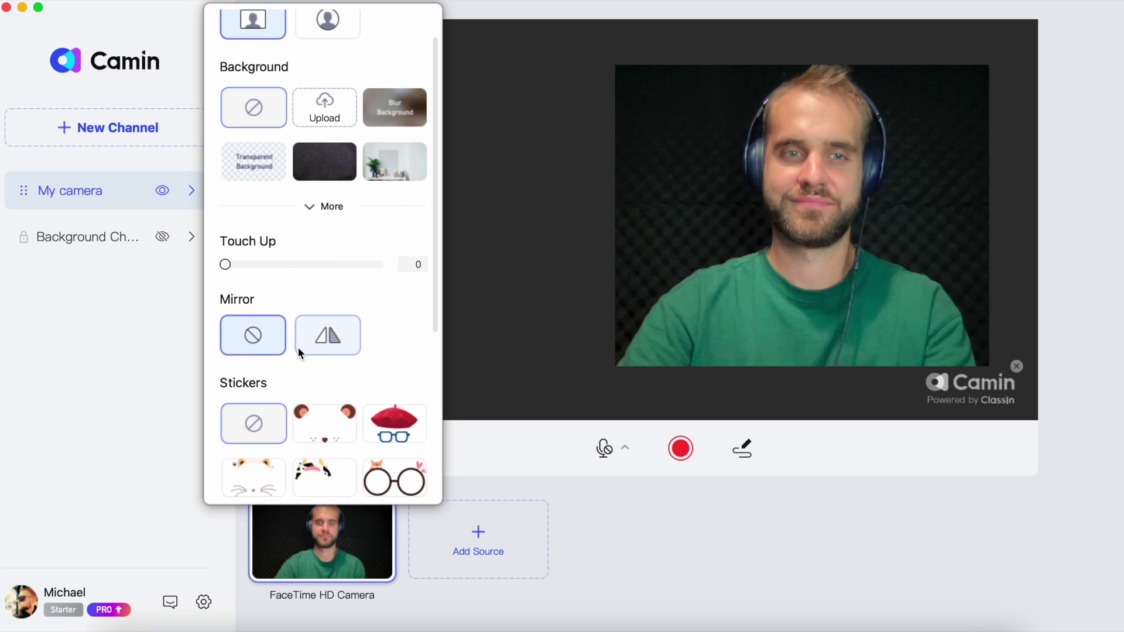
scroll(298, 347, down, 3)
scroll(304, 346, down, 2)
Step: Try the clown, watermelon and snorkel stickers, then settle on glasses-and-mustache
click(319, 351)
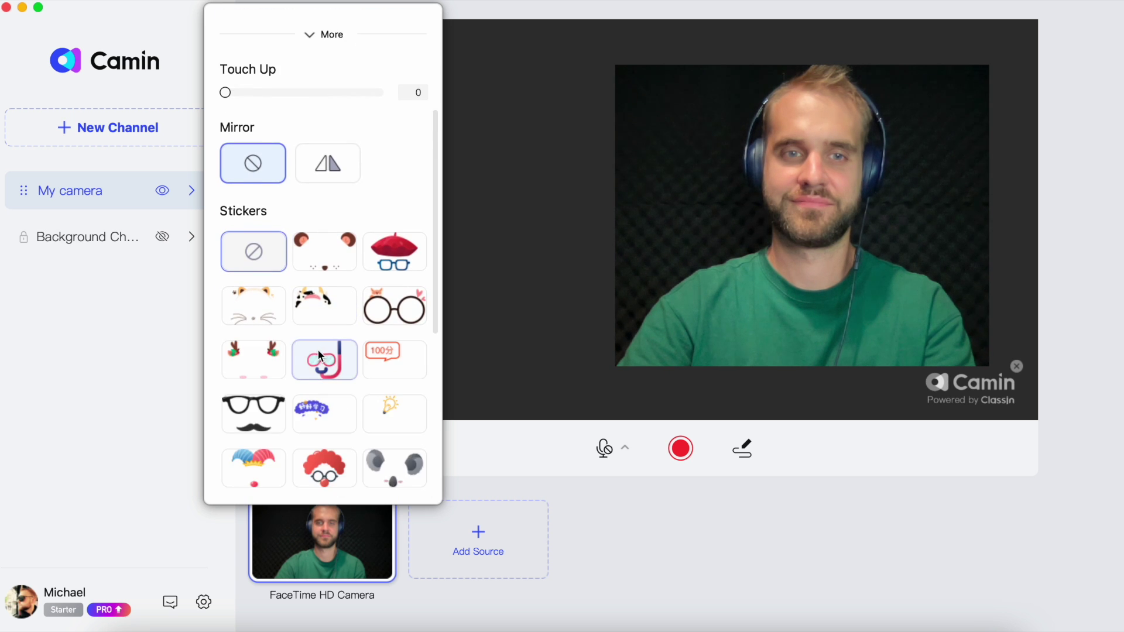
scroll(319, 349, down, 3)
click(321, 382)
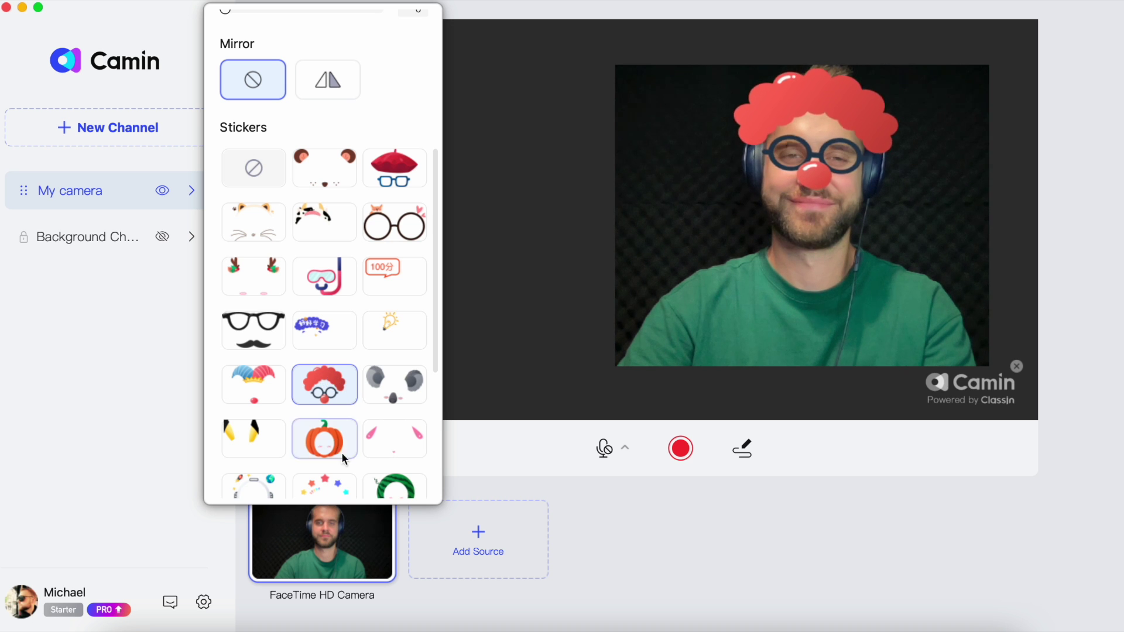
click(391, 485)
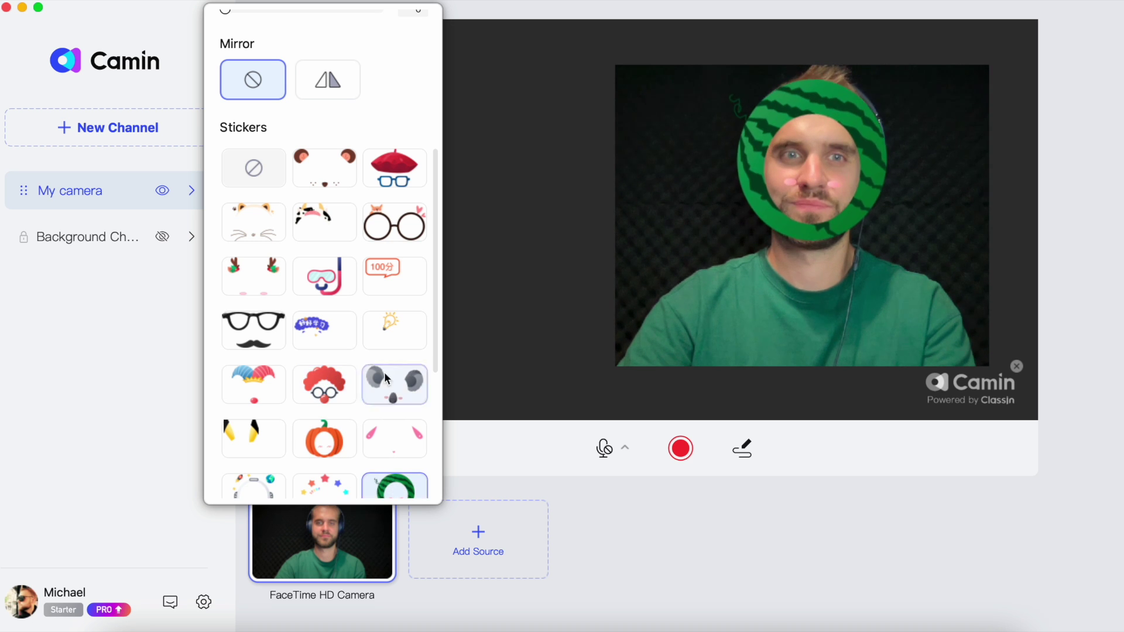
click(334, 275)
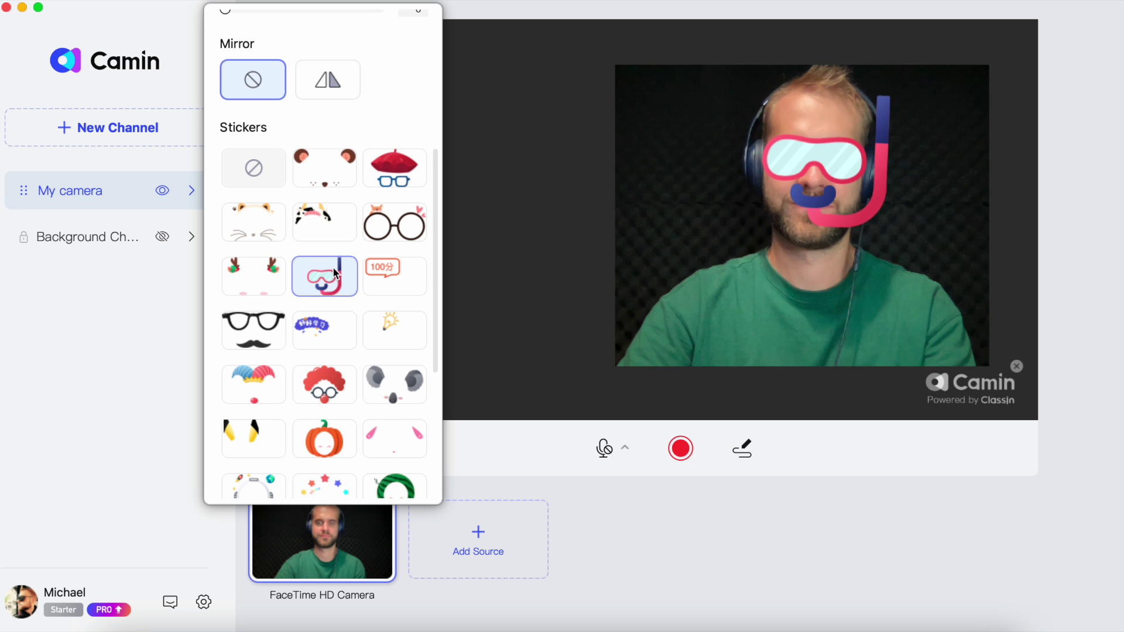
click(253, 326)
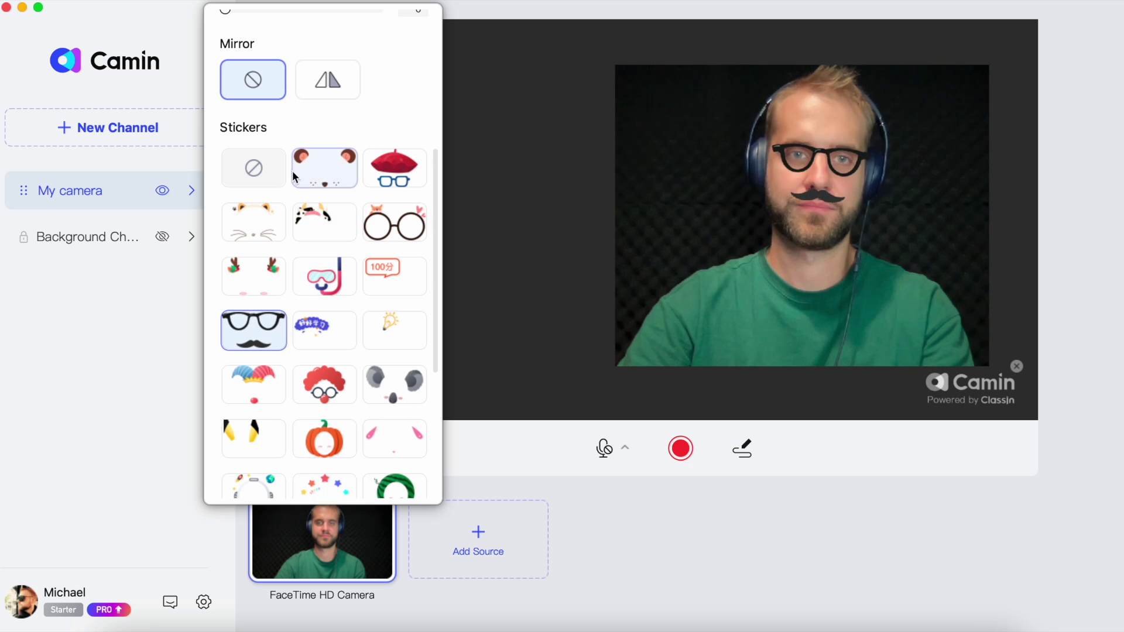
scroll(293, 176, down, 5)
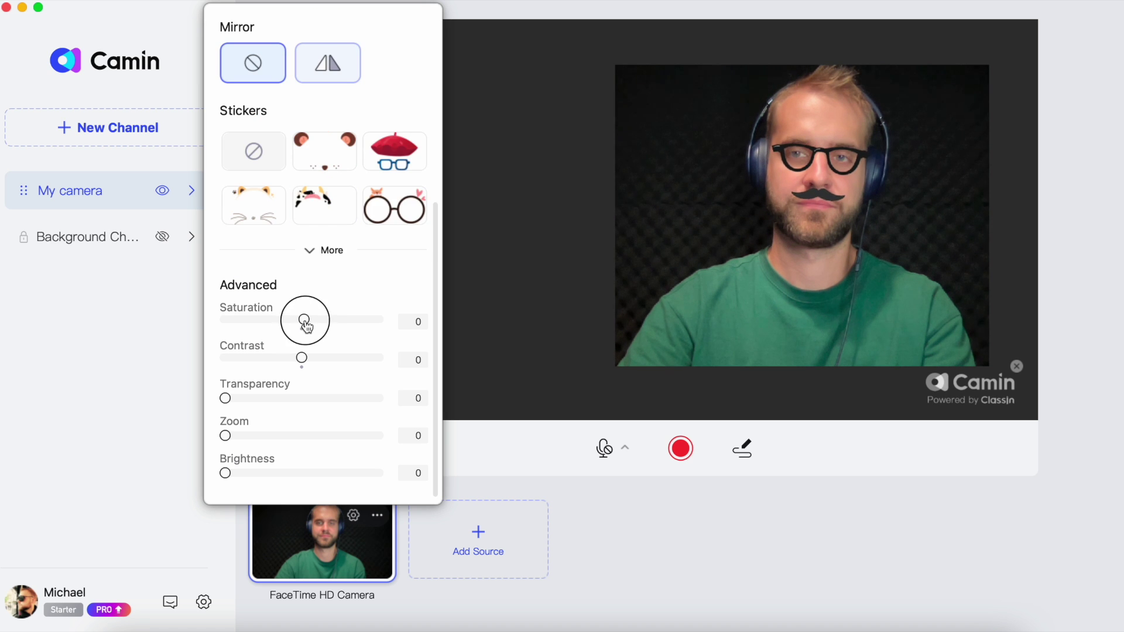
Step: Lower the camera's saturation, increase its transparency and zoom in using the Advanced sliders
mouse_move(303, 321)
mouse_down()
mouse_move(279, 325)
mouse_move(322, 359)
mouse_up()
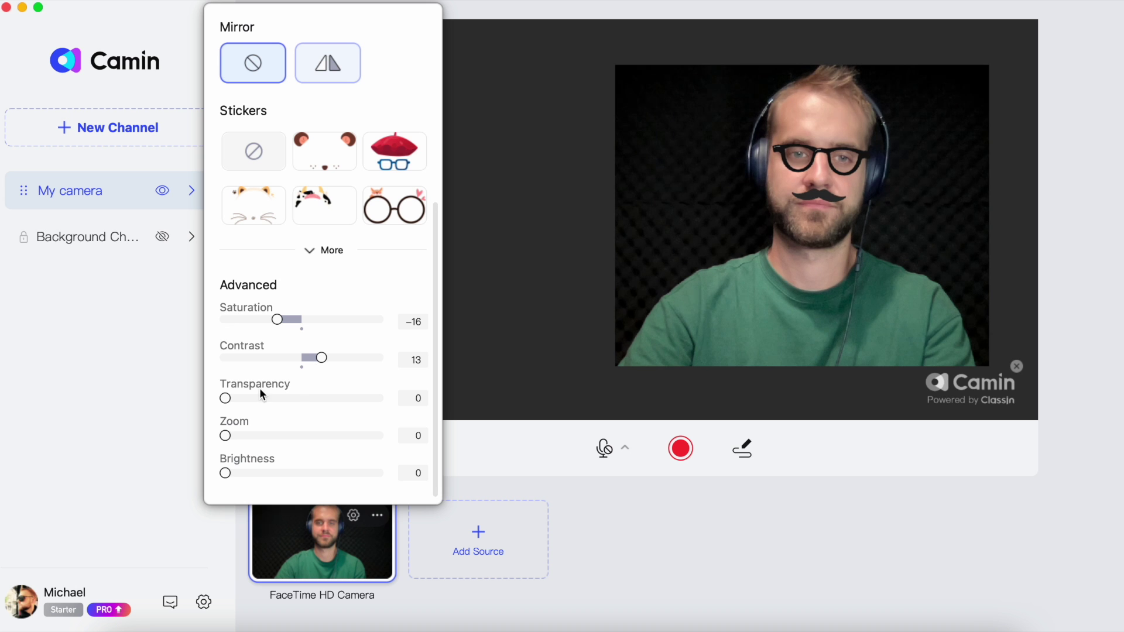
drag(237, 400, 260, 400)
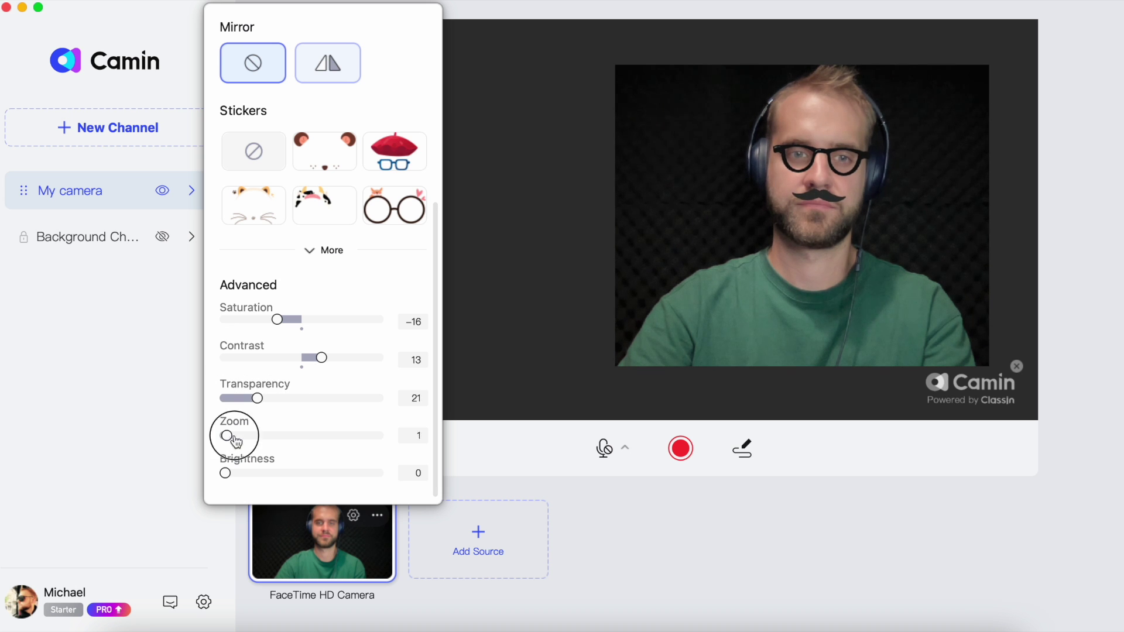
mouse_move(234, 441)
mouse_down()
mouse_move(283, 437)
mouse_move(247, 438)
mouse_move(252, 472)
mouse_up()
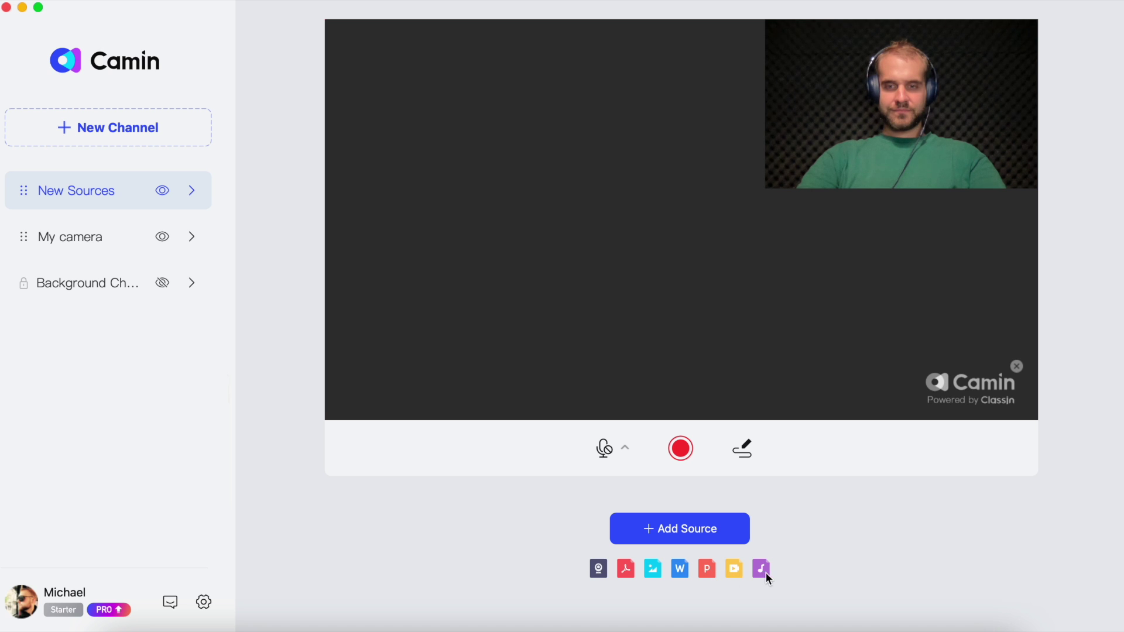
Step: Add ClassIn Plan Comparisons.pdf from the computer as a source
click(655, 530)
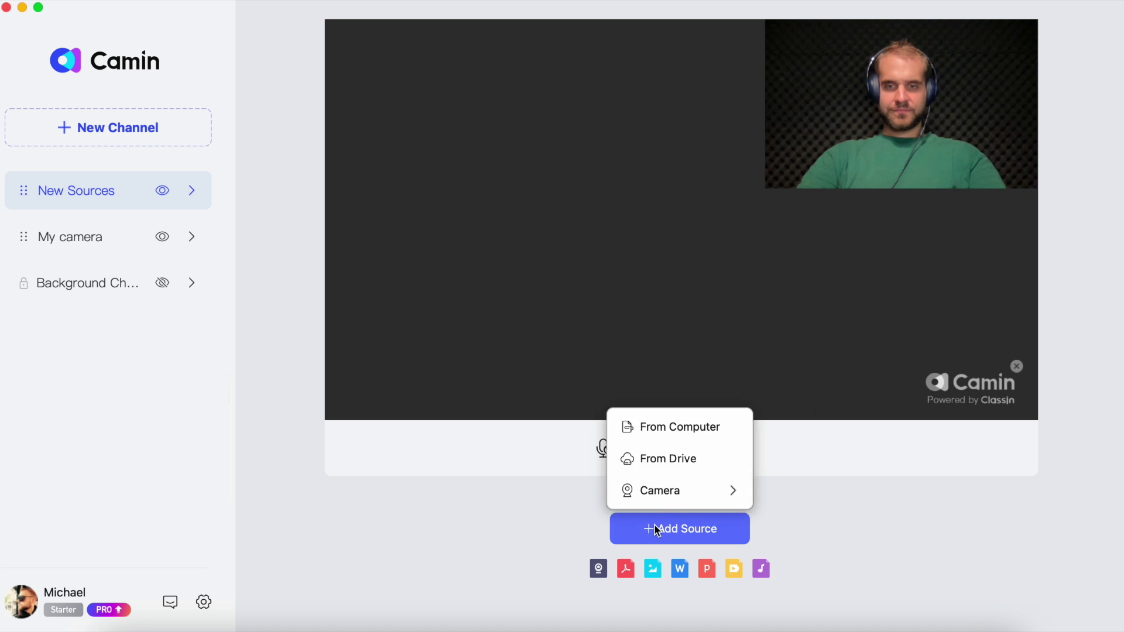
click(677, 427)
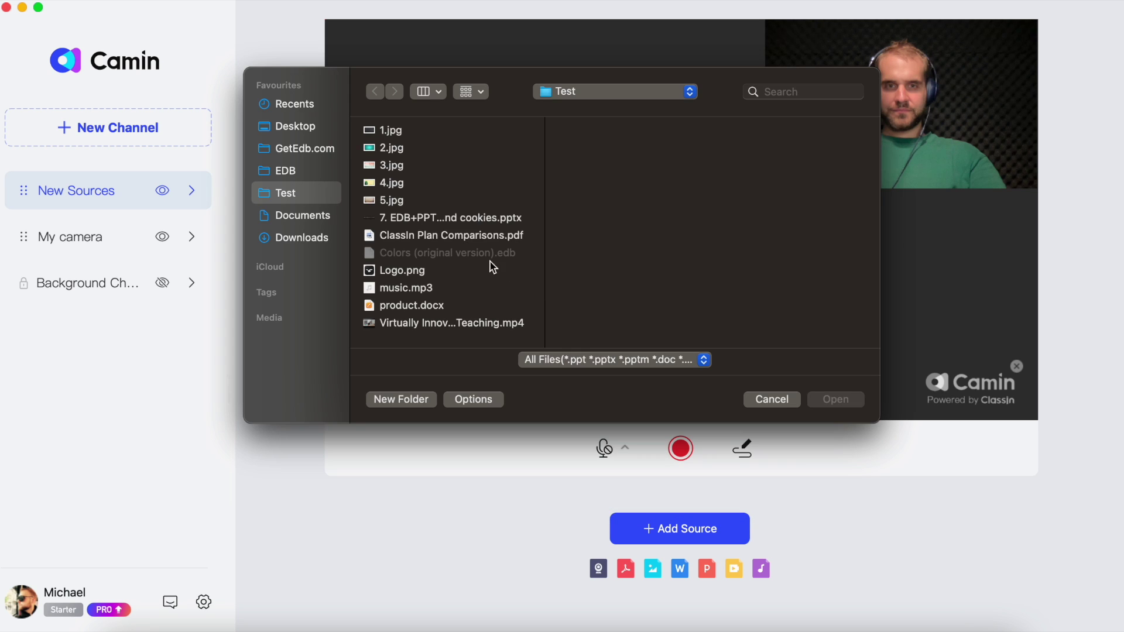
click(449, 236)
click(835, 398)
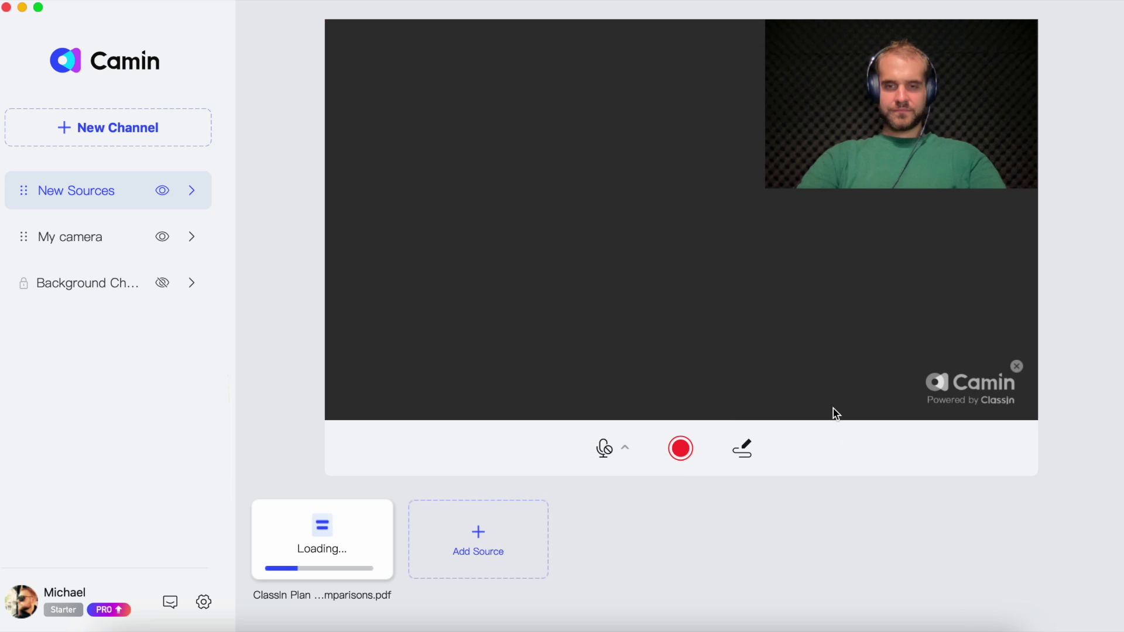
Step: Add Logo.png from the computer as a source and display it in the preview
click(489, 521)
click(501, 420)
click(439, 271)
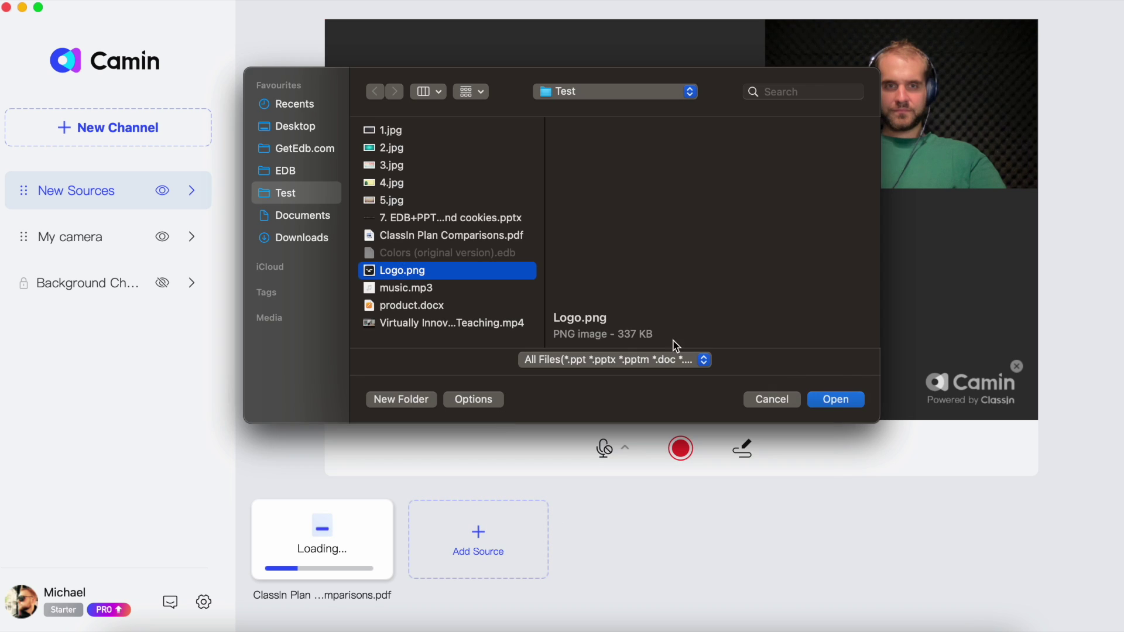
click(835, 399)
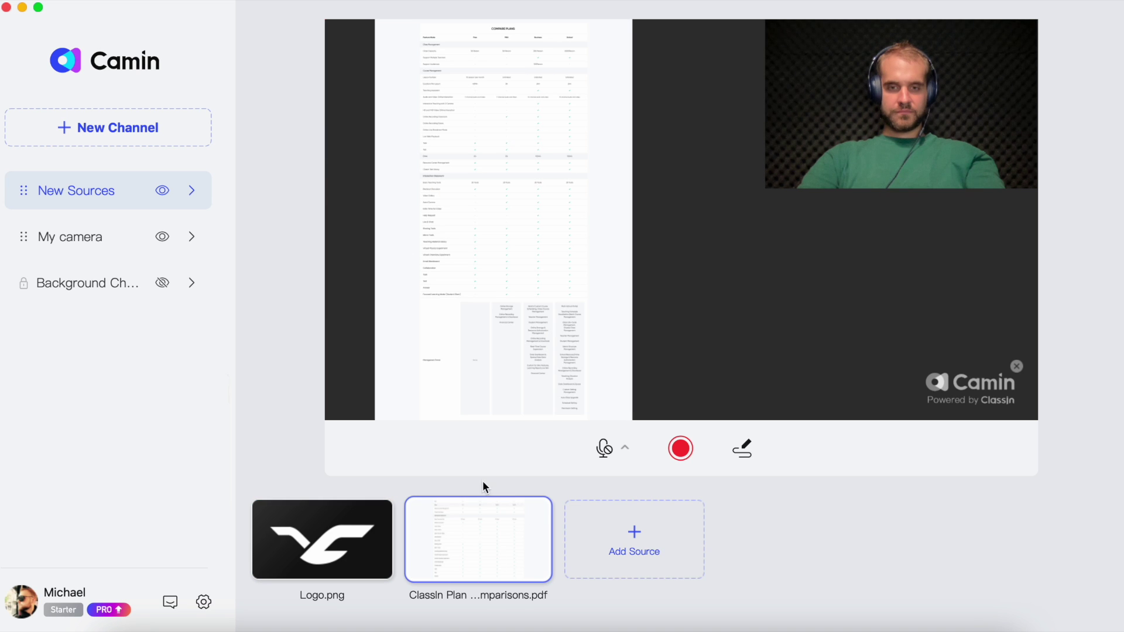
mouse_move(322, 539)
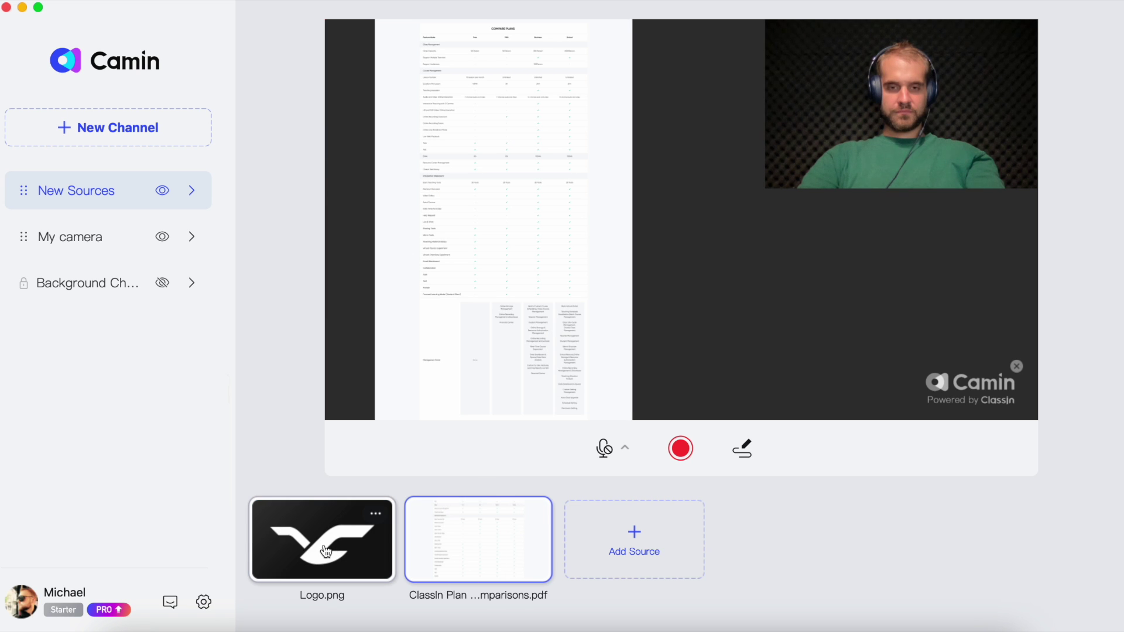
click(339, 548)
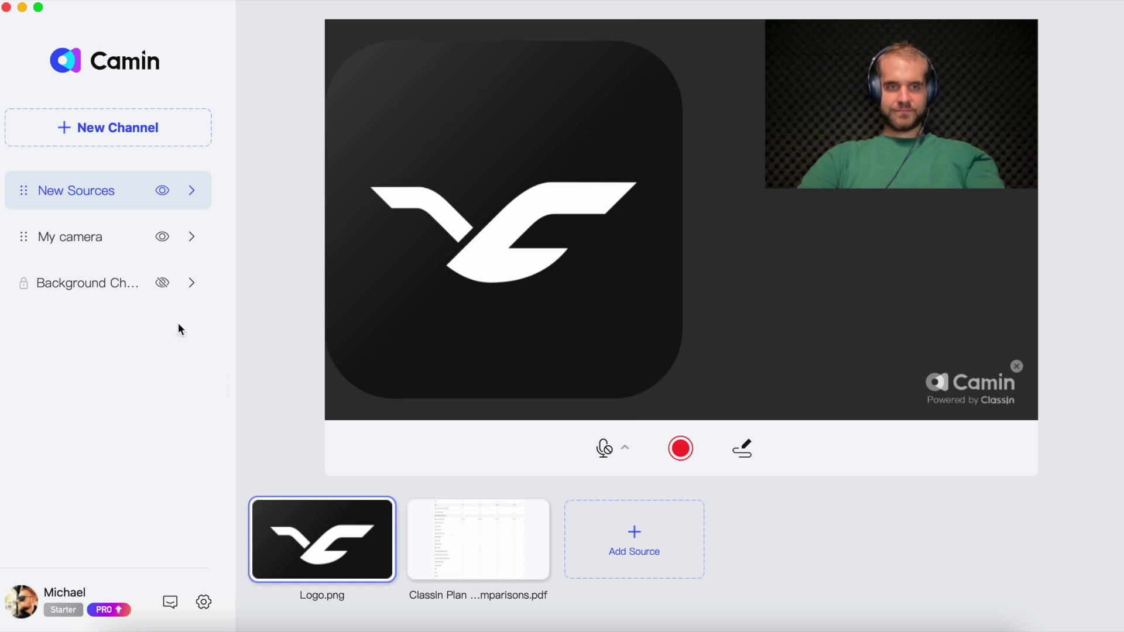
Step: Create a new channel, add product.docx, and move the logo right while shrinking it
click(105, 129)
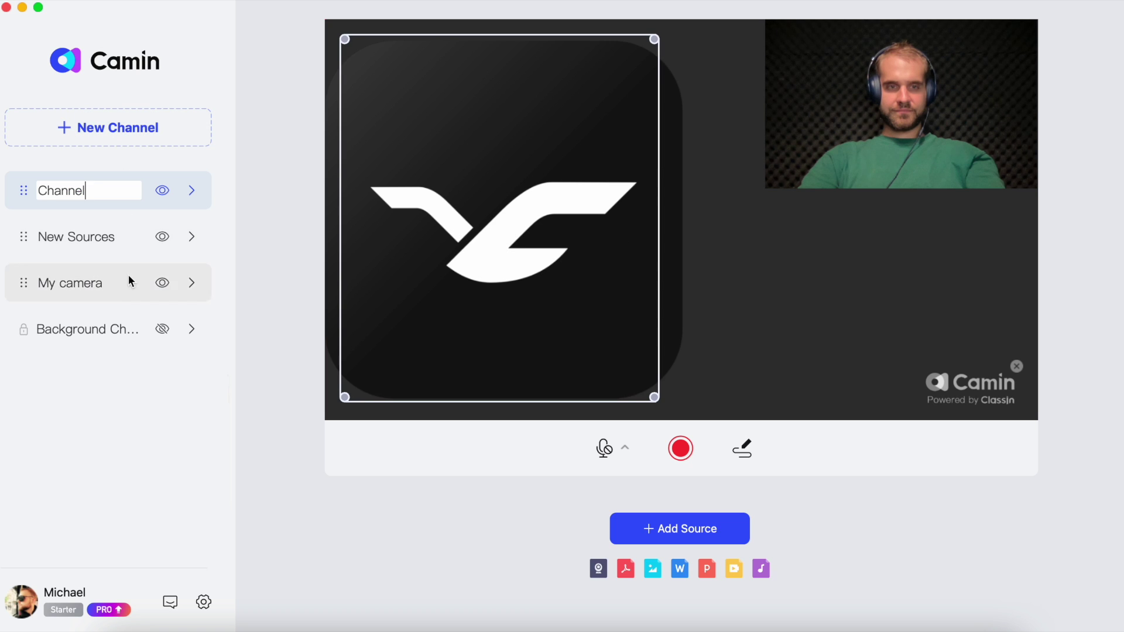
drag(126, 194, 12, 181)
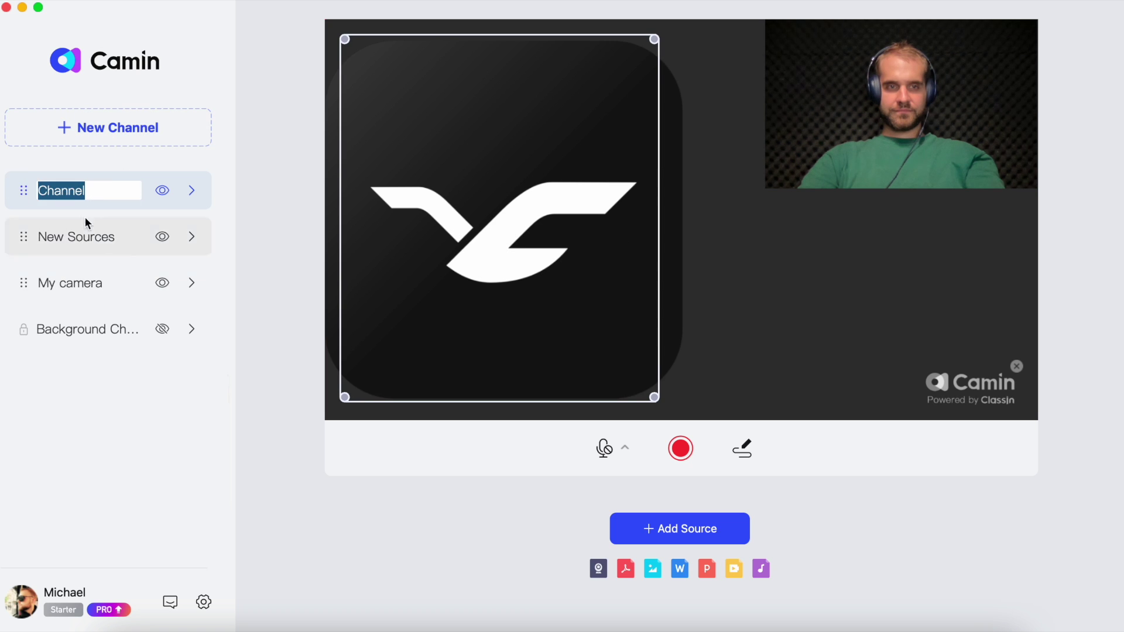
click(660, 525)
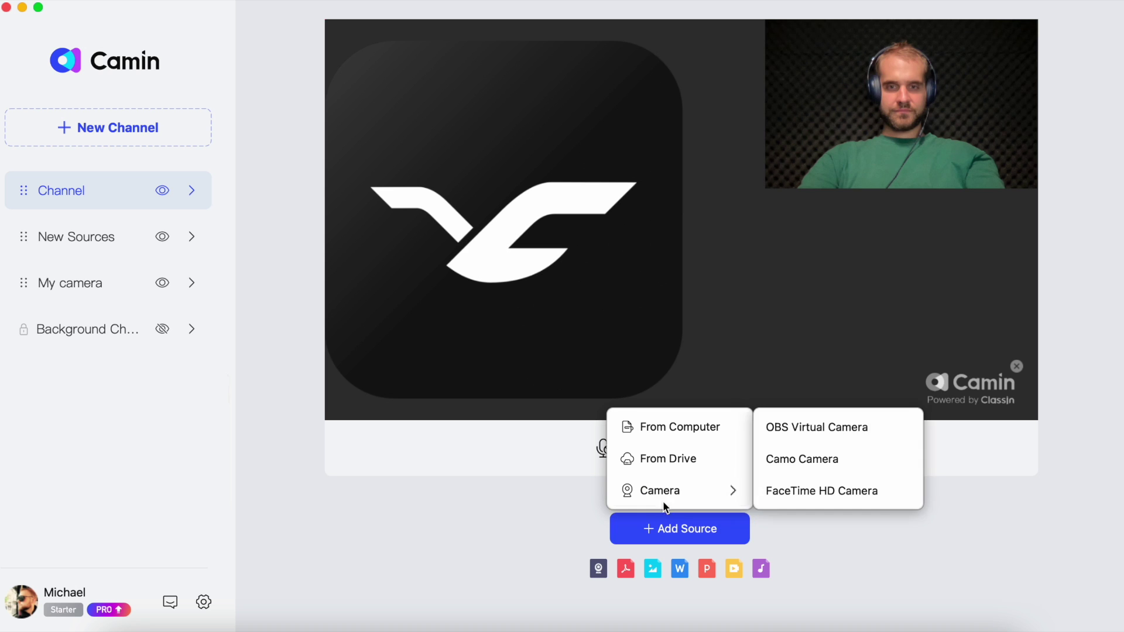
click(665, 432)
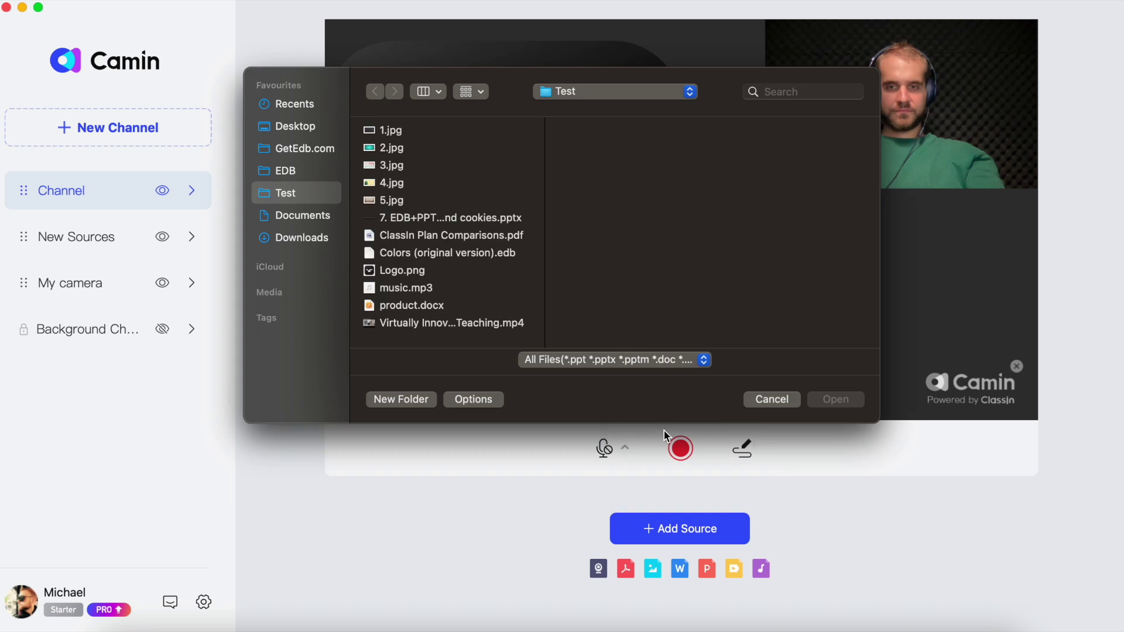
click(411, 305)
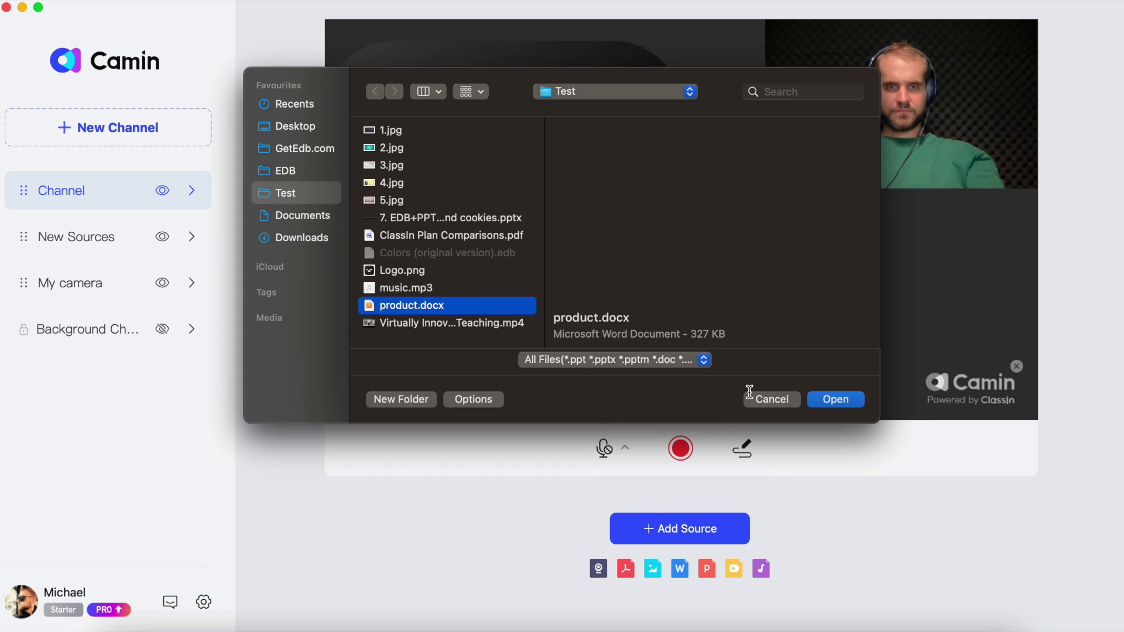
click(836, 400)
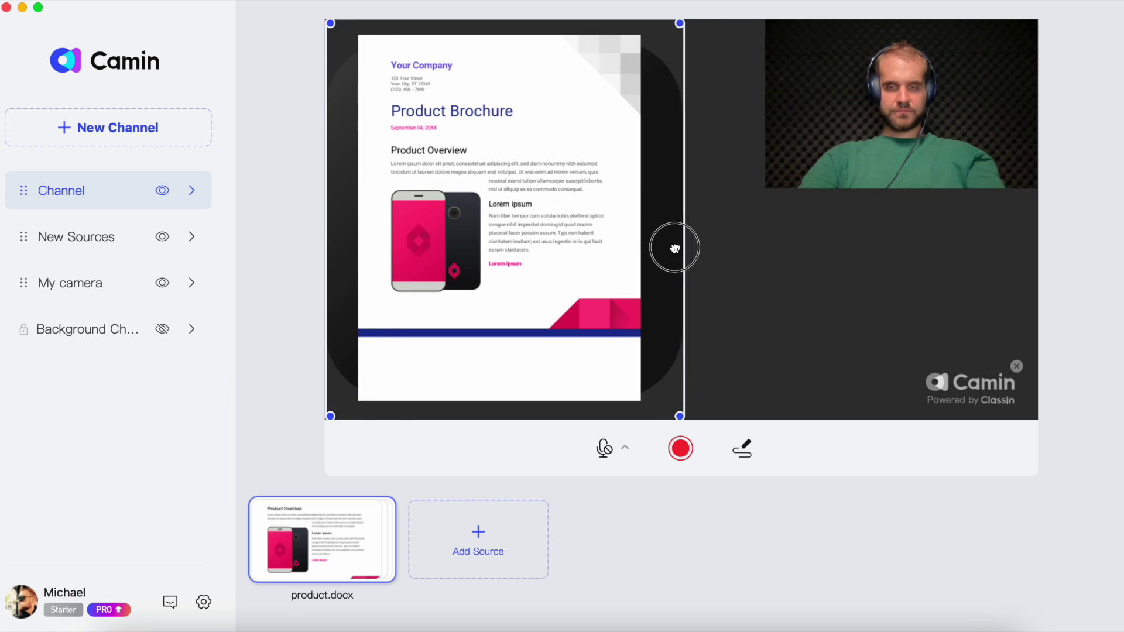
drag(673, 248, 778, 249)
drag(775, 26, 525, 272)
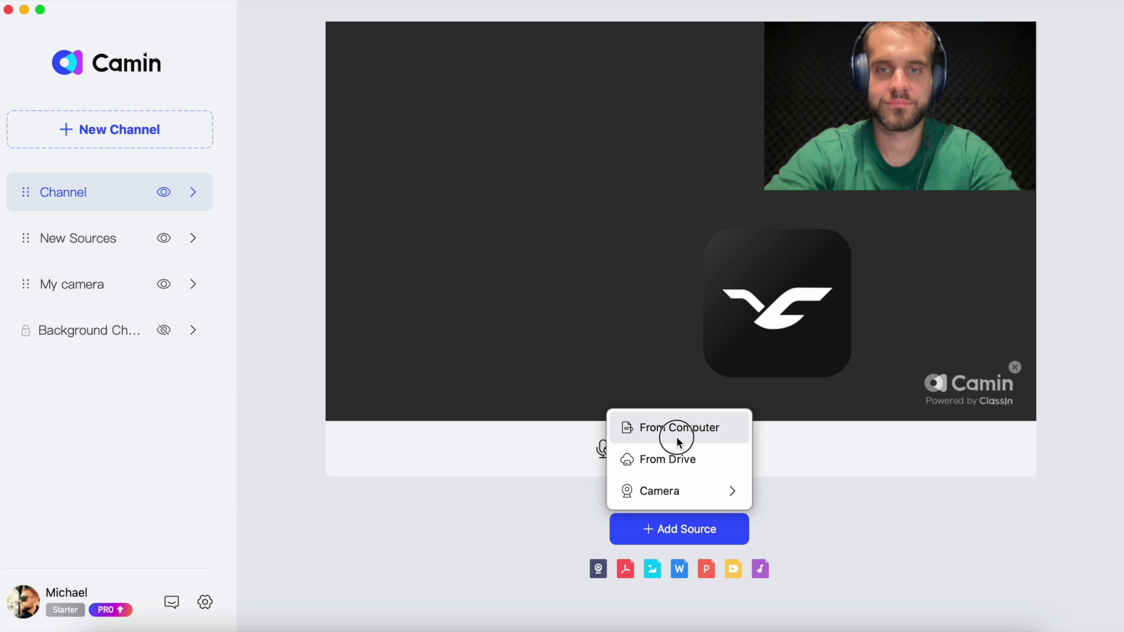
Step: Add the cookies presentation as a source, then delete that slide source
click(674, 431)
click(488, 219)
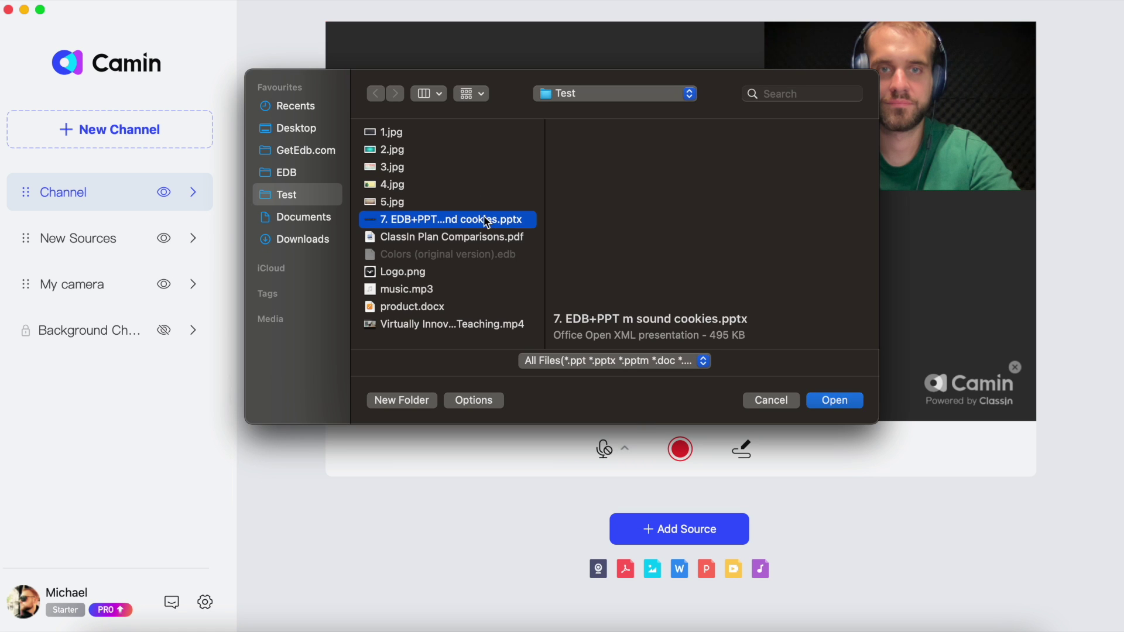
click(834, 400)
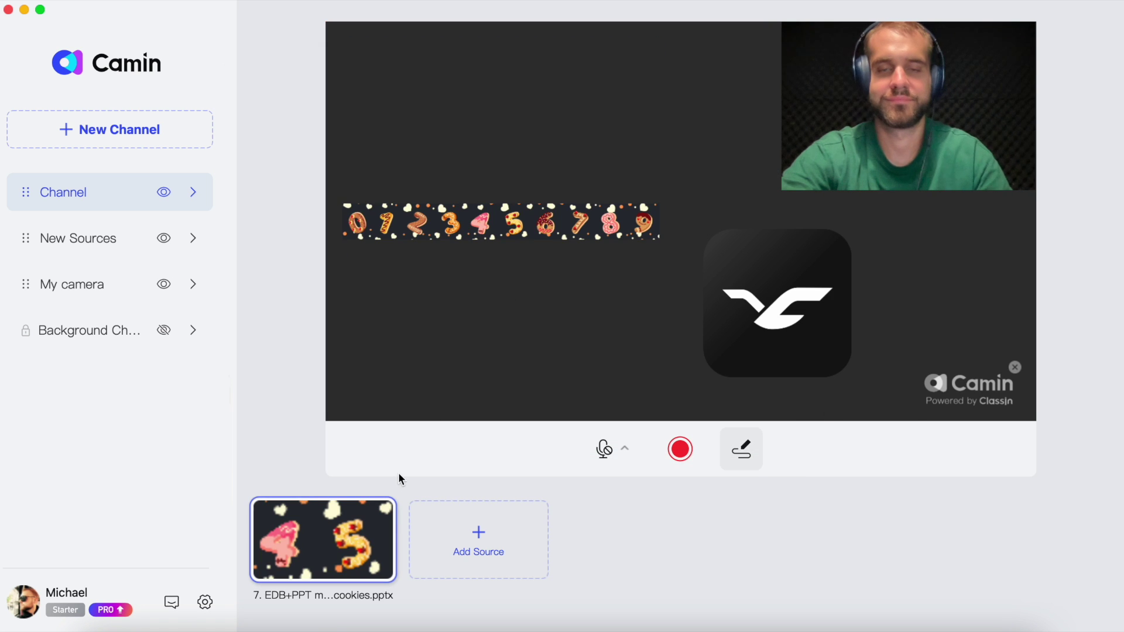
right_click(386, 509)
click(444, 521)
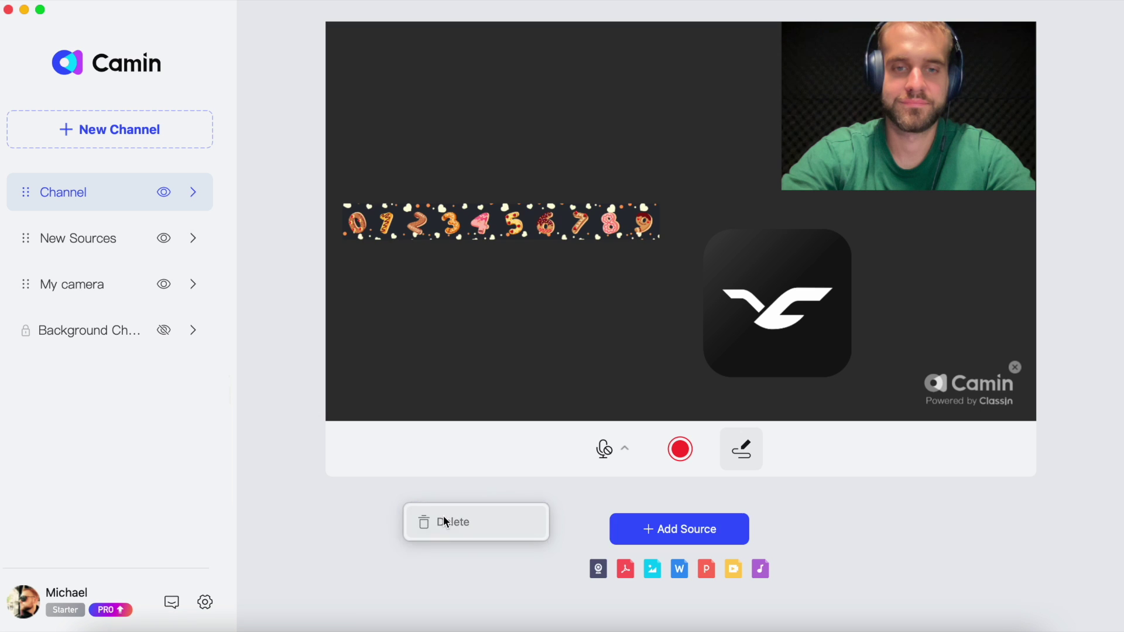
Step: Add the teaching video as a source, pause it, then remove it from the channel
click(672, 529)
click(654, 431)
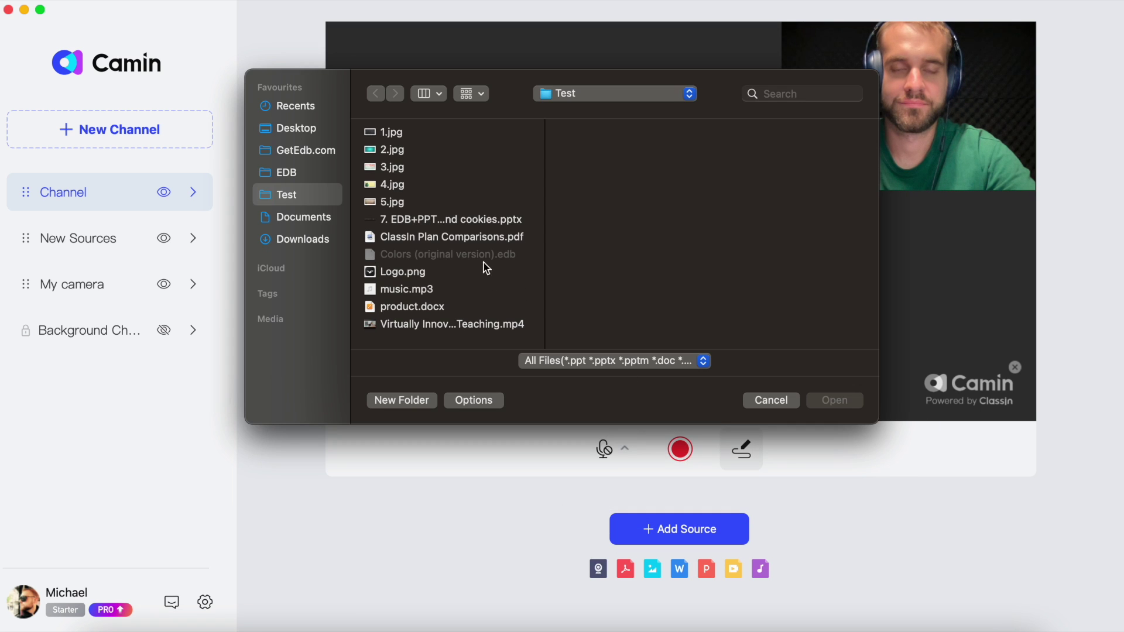
click(452, 325)
click(834, 400)
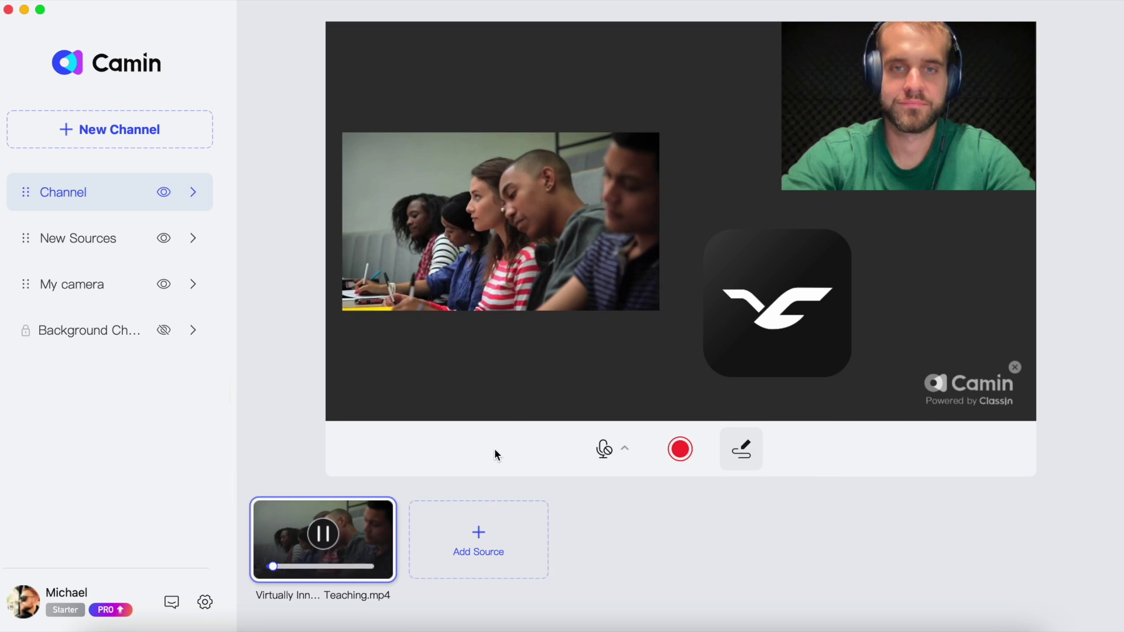
click(324, 534)
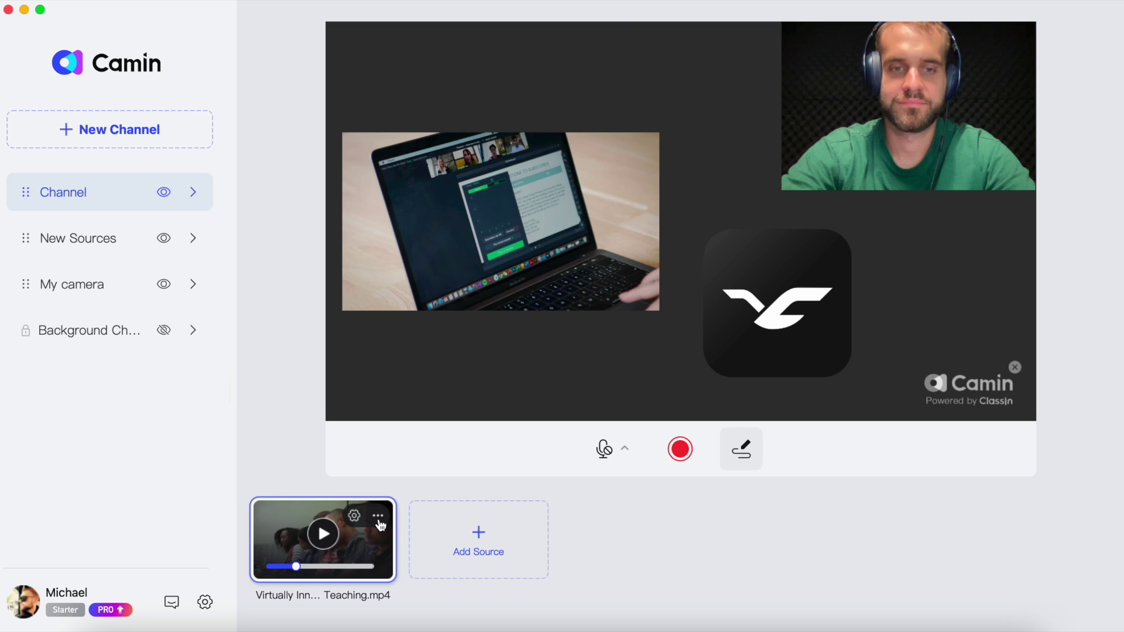
click(380, 525)
click(436, 550)
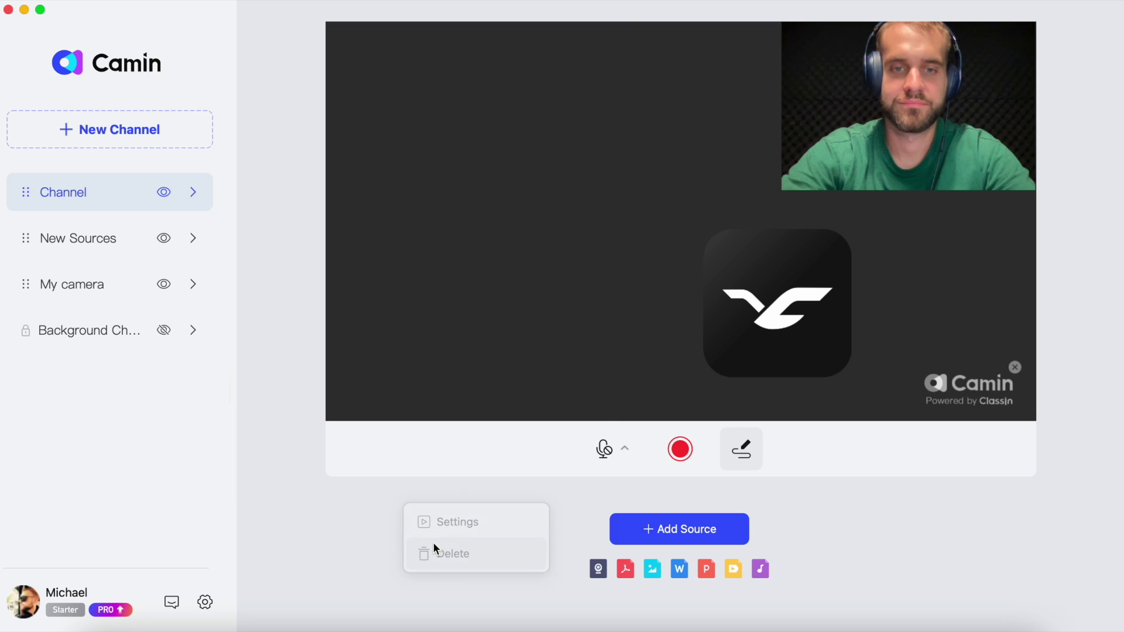
Step: Add music.mp3 from the Test folder as an audio source
click(667, 532)
click(650, 429)
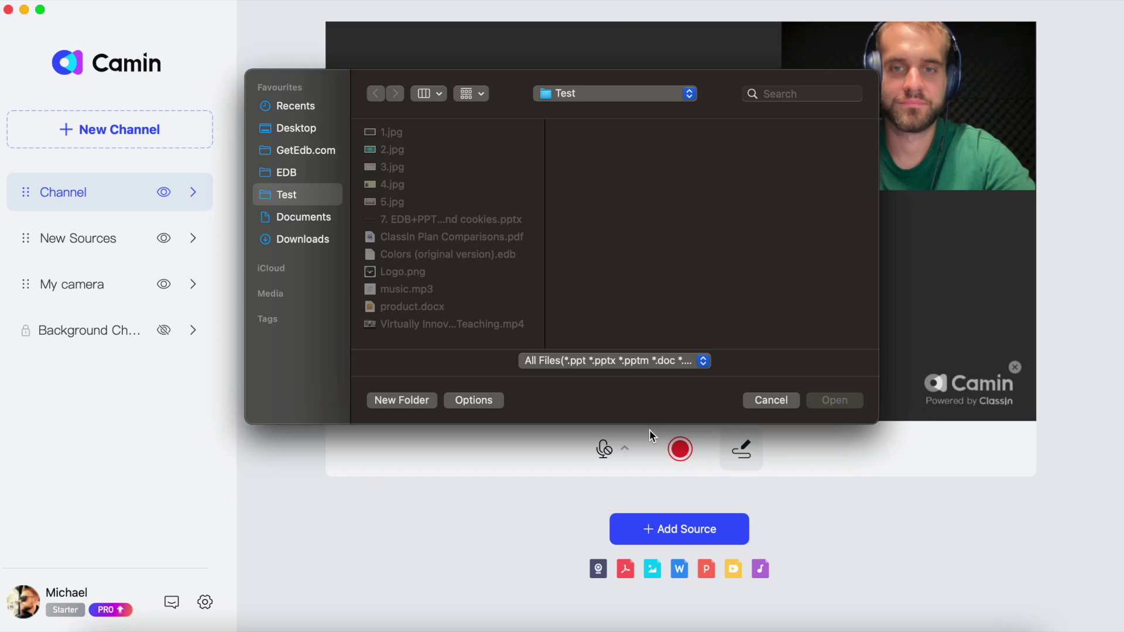
click(482, 290)
click(835, 399)
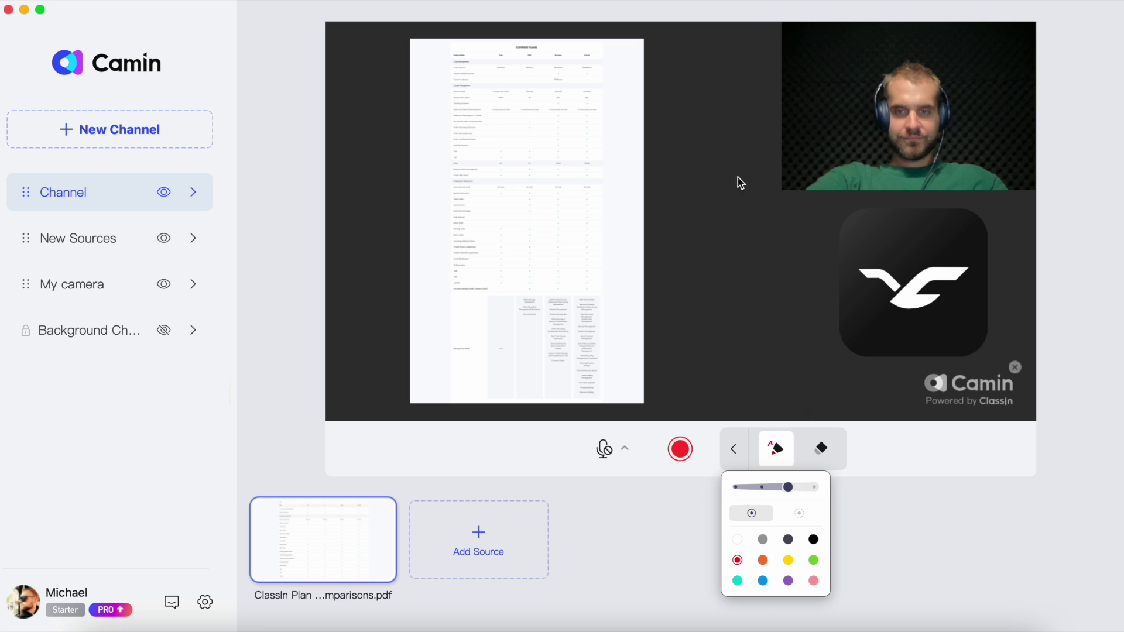
Step: Draw a red arrow at the plan table on the PDF, then erase it
drag(736, 131, 661, 139)
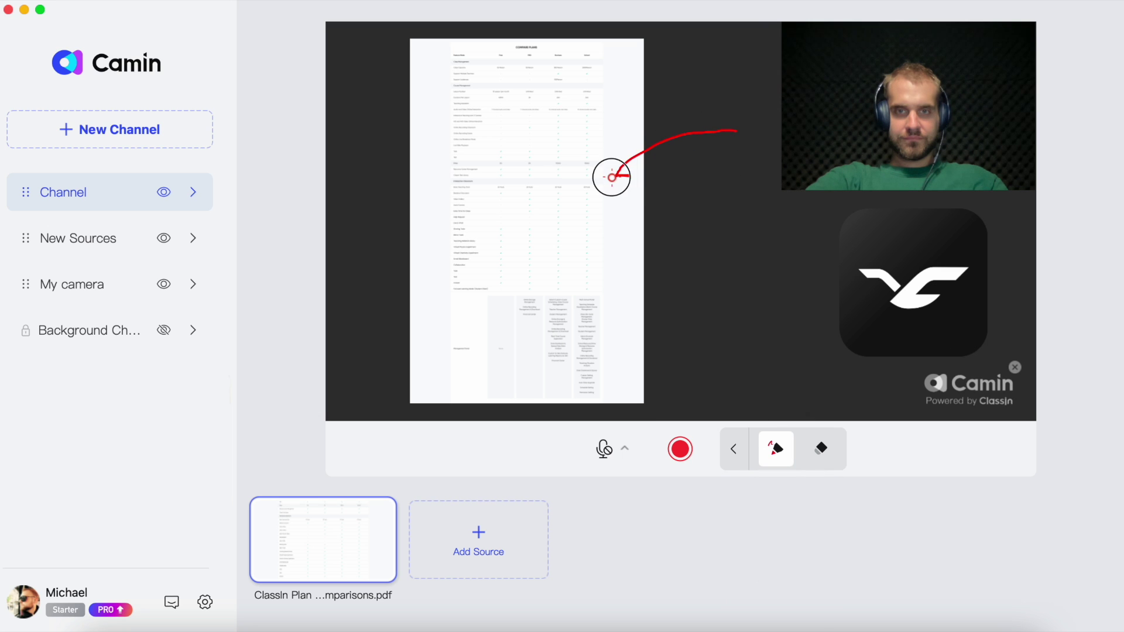
click(820, 449)
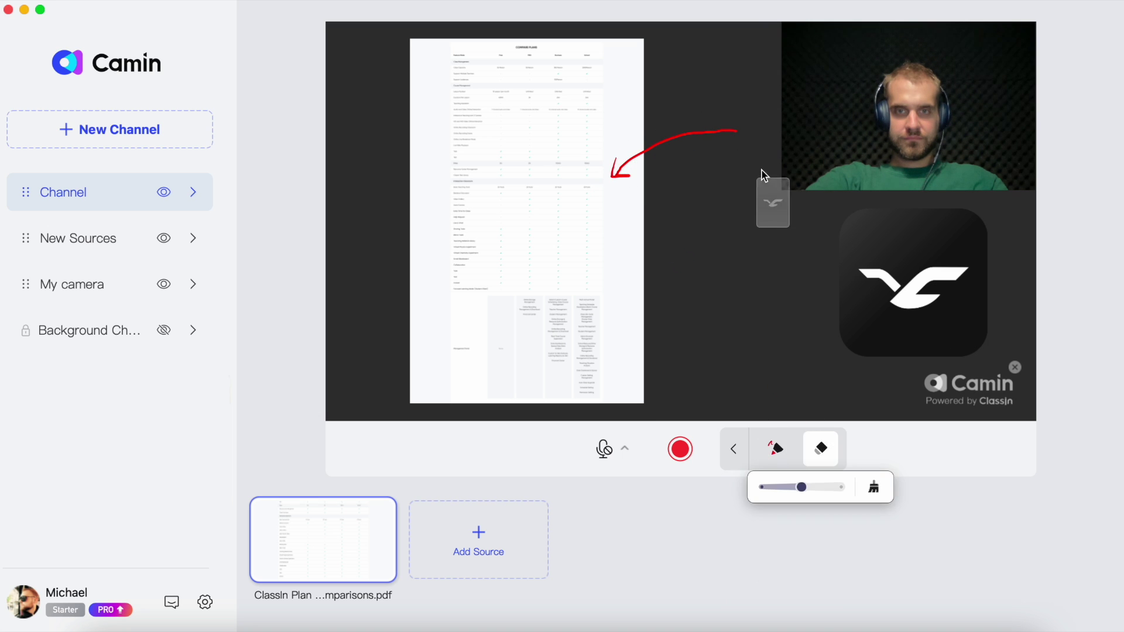
drag(715, 118, 613, 170)
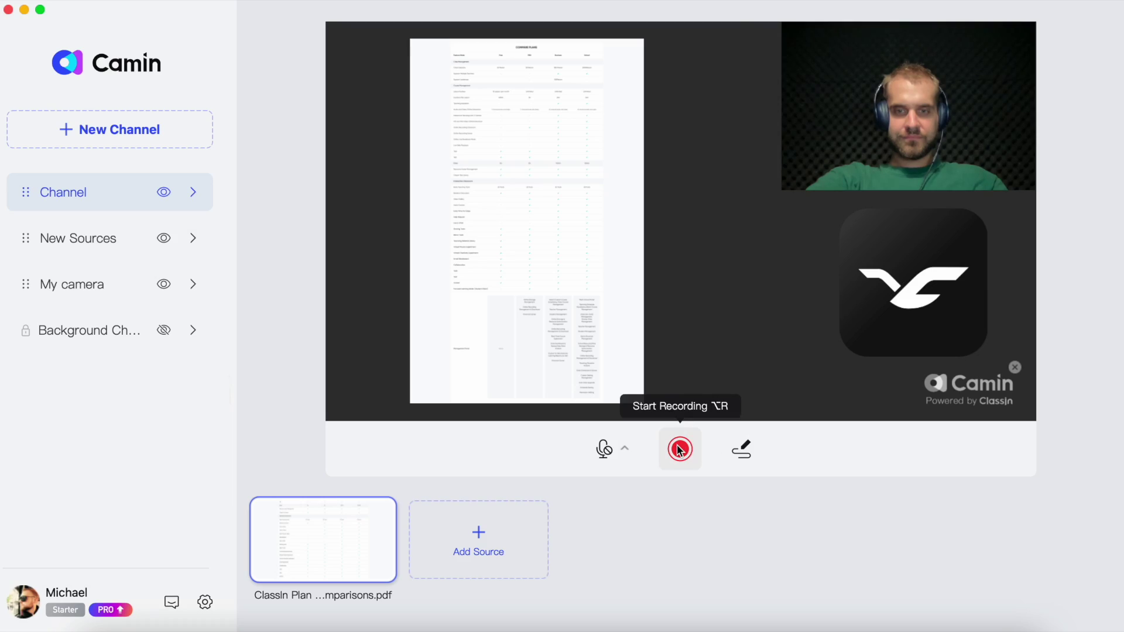
Step: Record a roughly four-second clip of the channel and save it to the Desktop
click(678, 451)
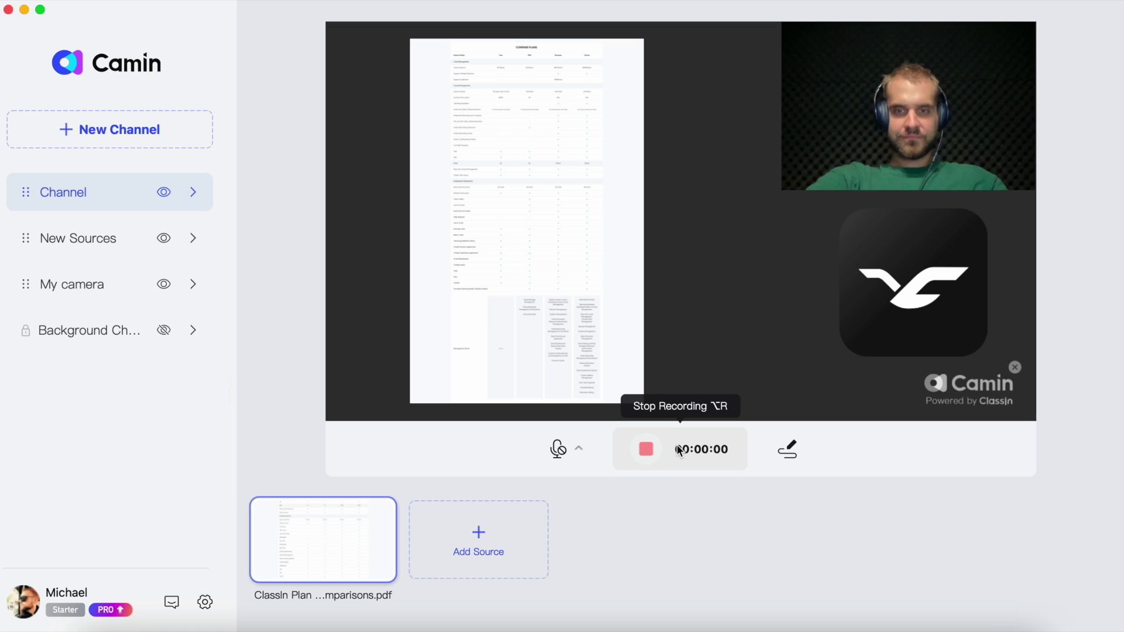
click(647, 448)
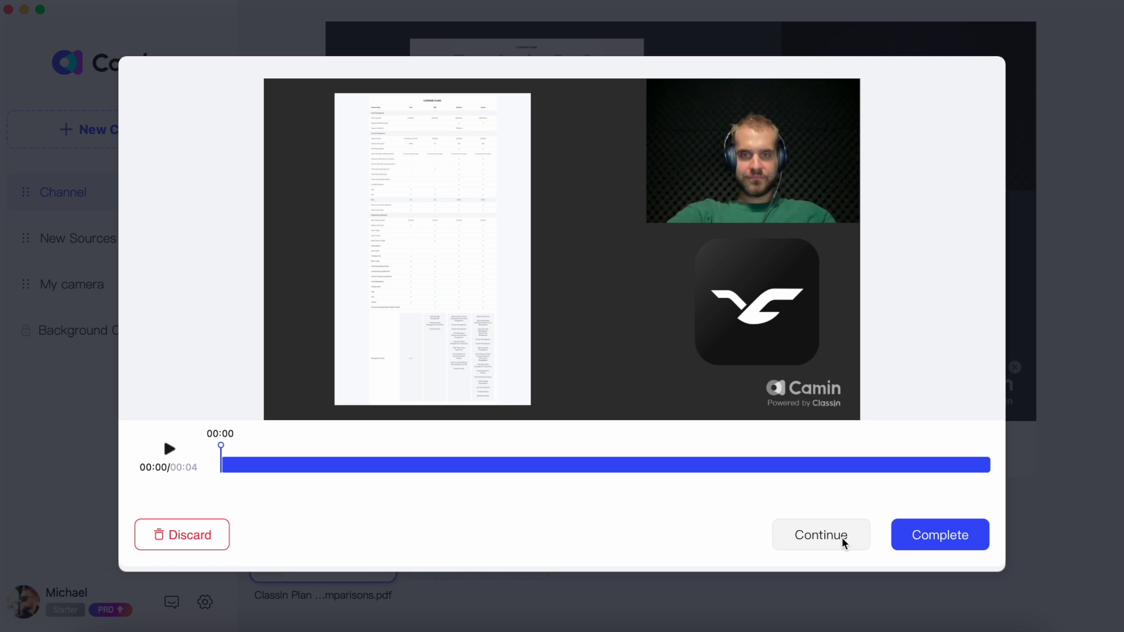
click(937, 543)
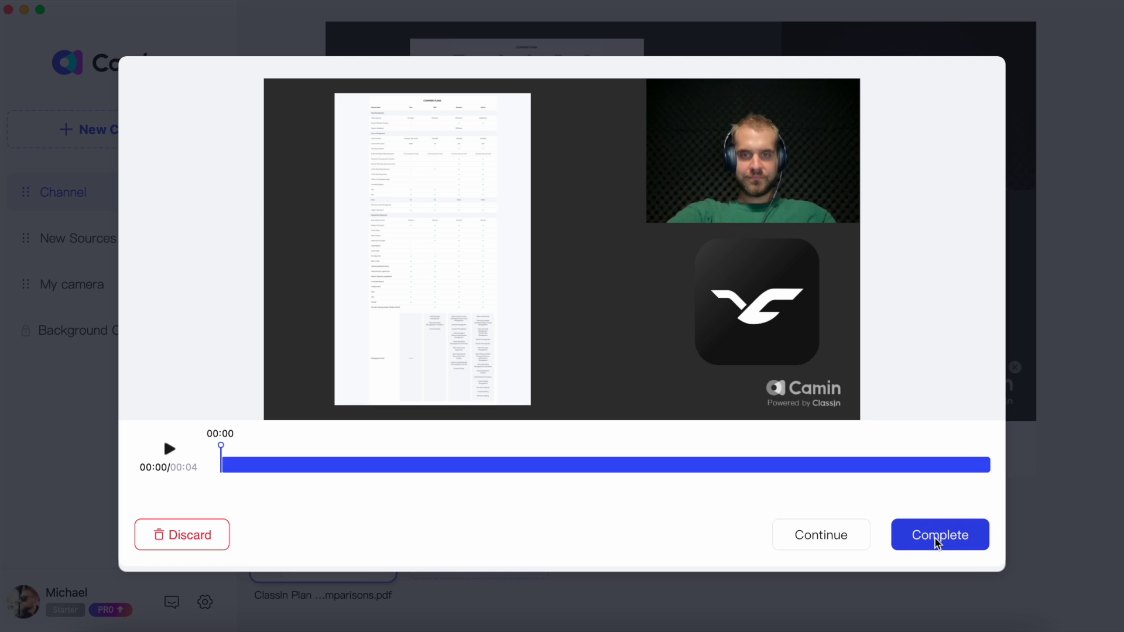
click(256, 183)
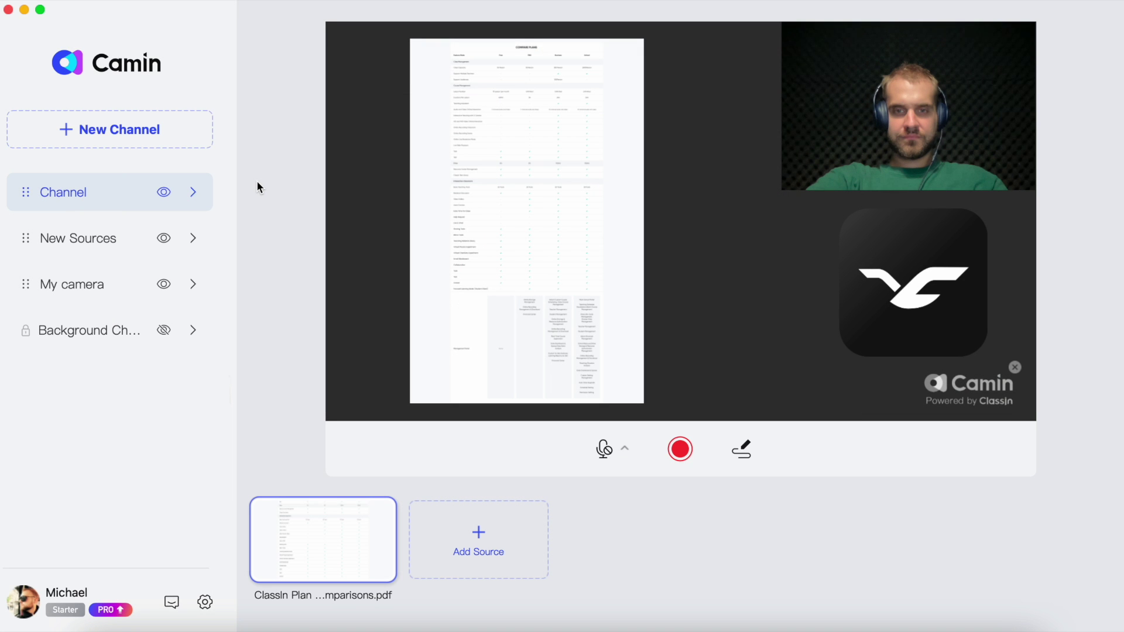
Step: Reach the Camin Pro pricing page via the Video Quality 'FHD 1080P Upgrade Now' setting
click(205, 605)
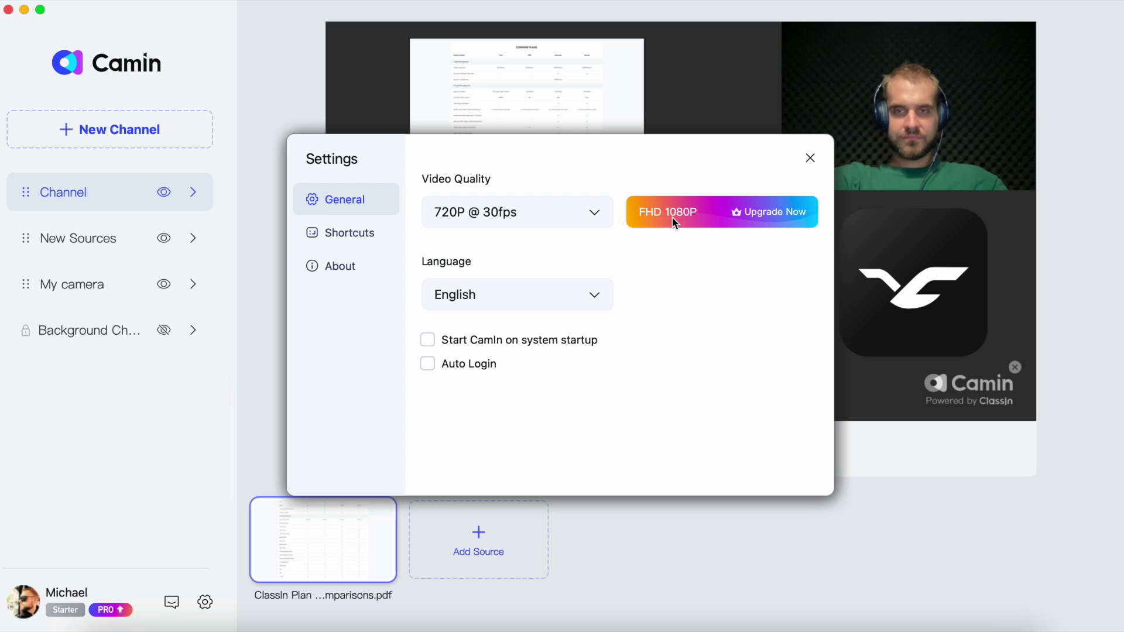
click(757, 216)
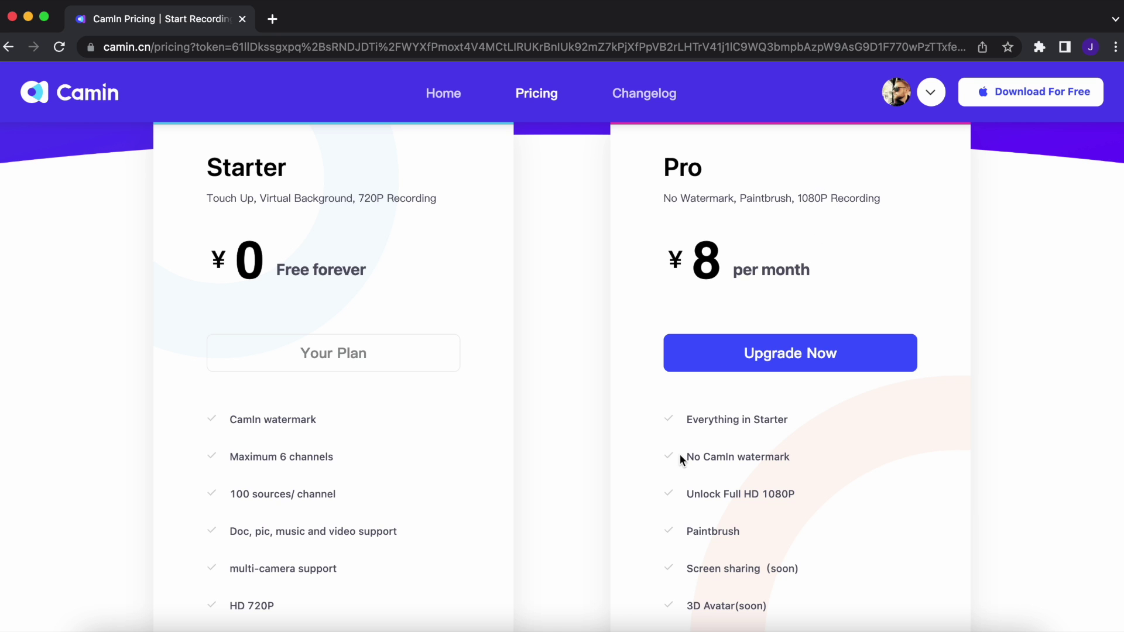
scroll(615, 465, down, 3)
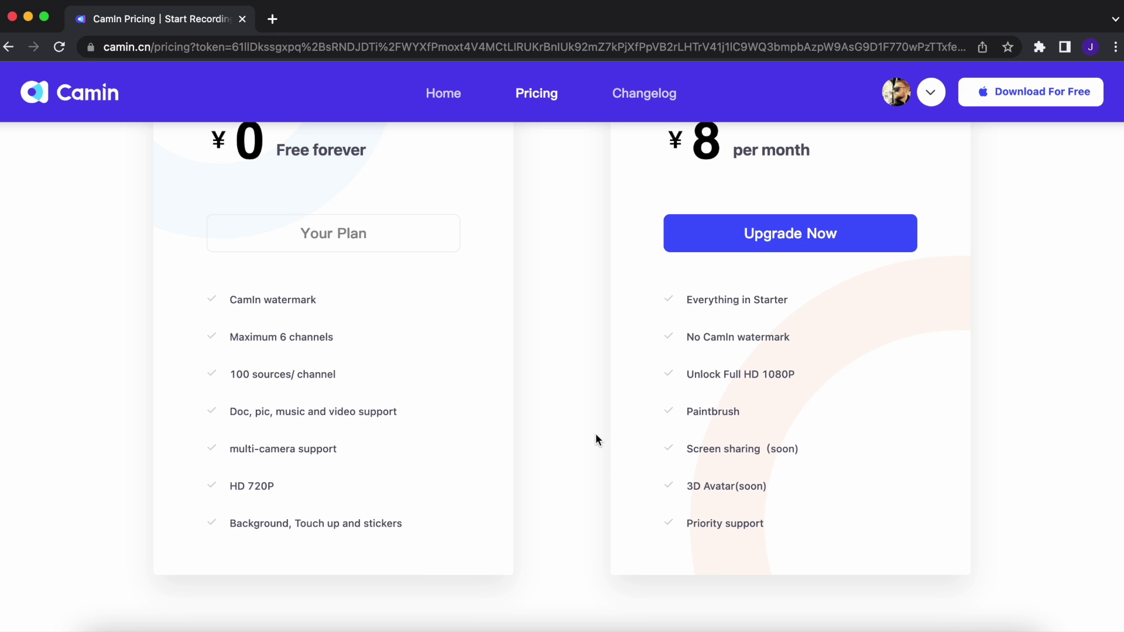
scroll(601, 436, up, 2)
Step: Start the Pro plan upgrade and choose the ¥80 per year billing option
click(736, 315)
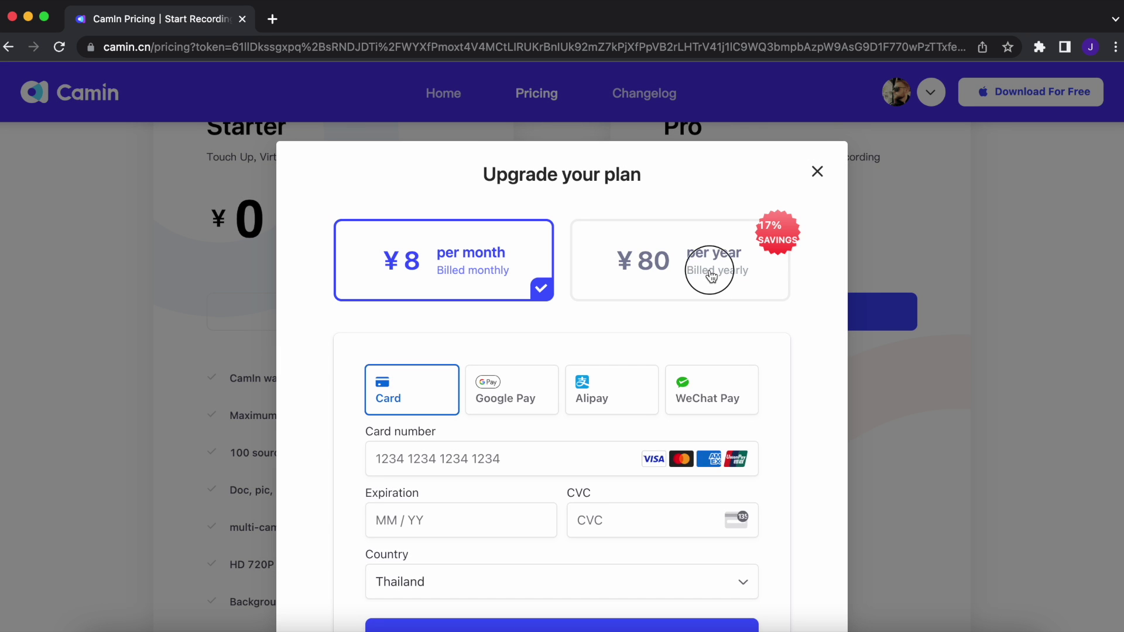
click(710, 276)
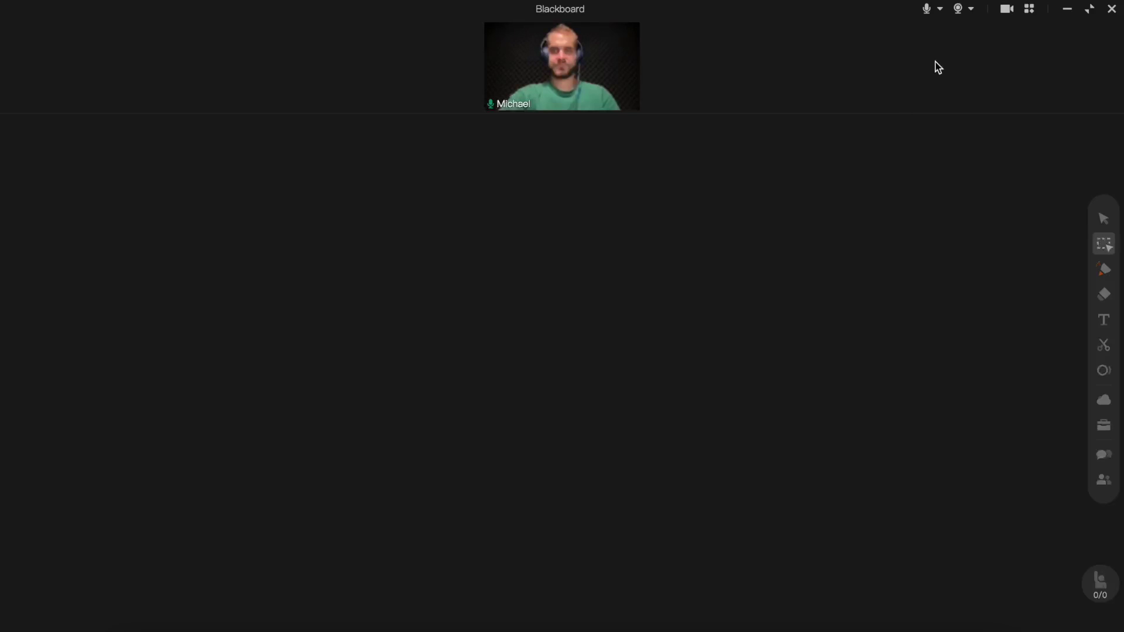
Step: Select Camin Virtual Camera from ClassIn's camera list
click(973, 11)
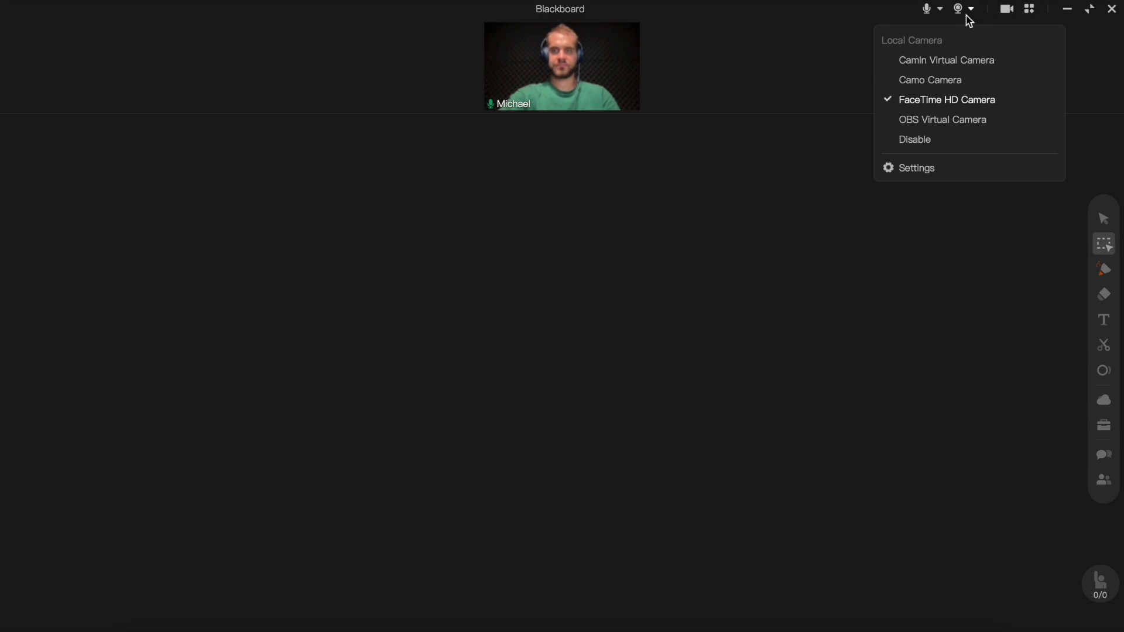
click(946, 60)
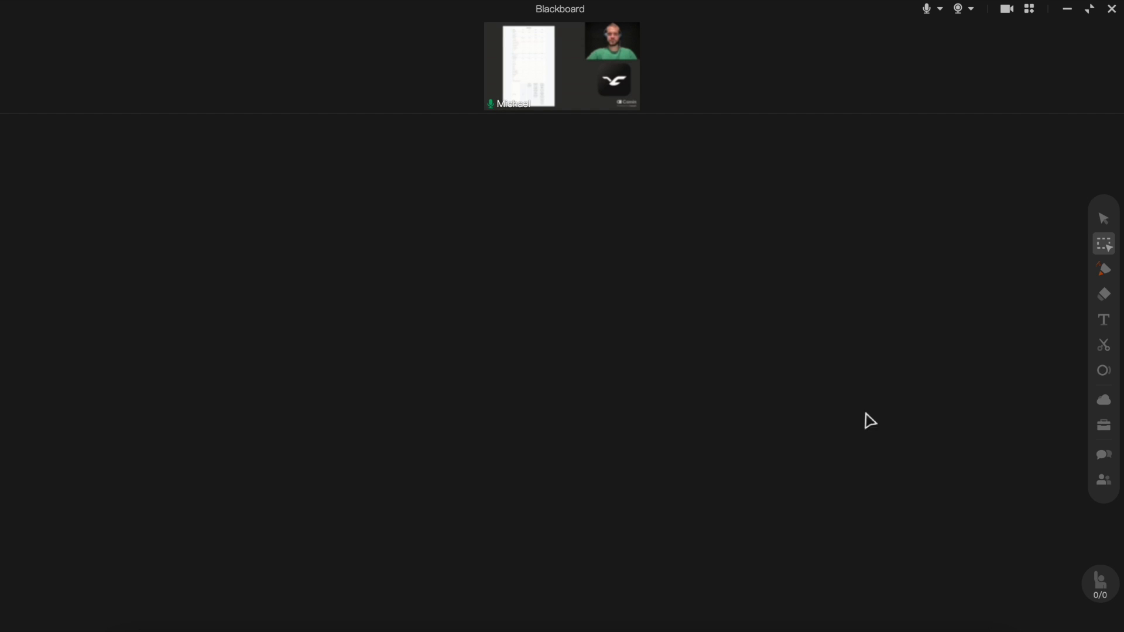
Step: Resize the Camin window, move it to Desktop 2, and return to the ClassIn blackboard
click(791, 625)
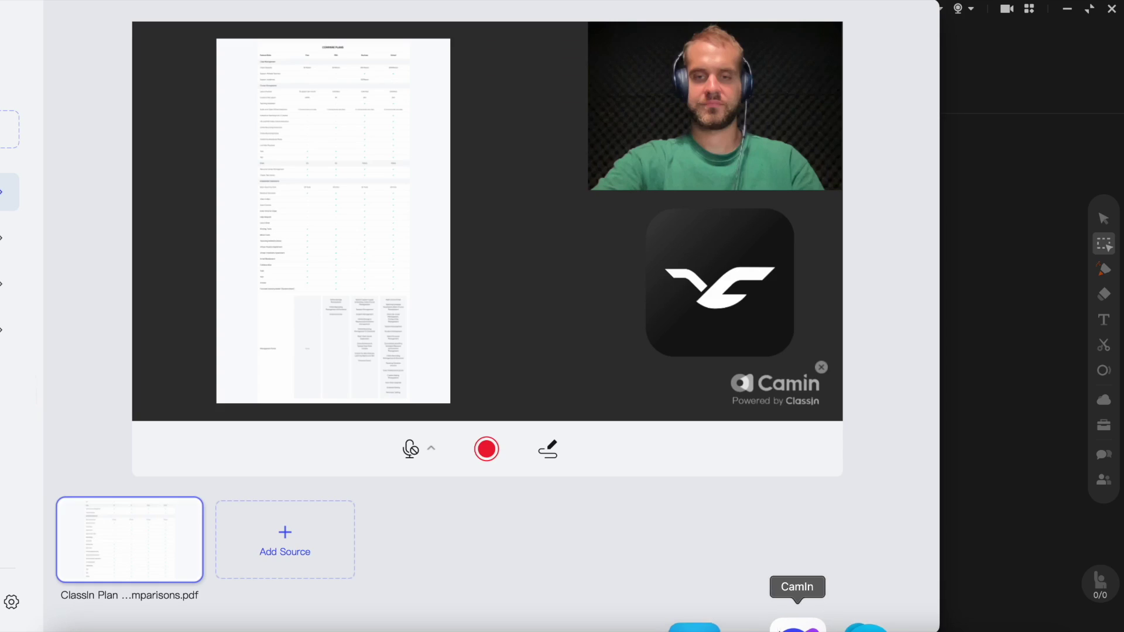
drag(934, 5, 548, 137)
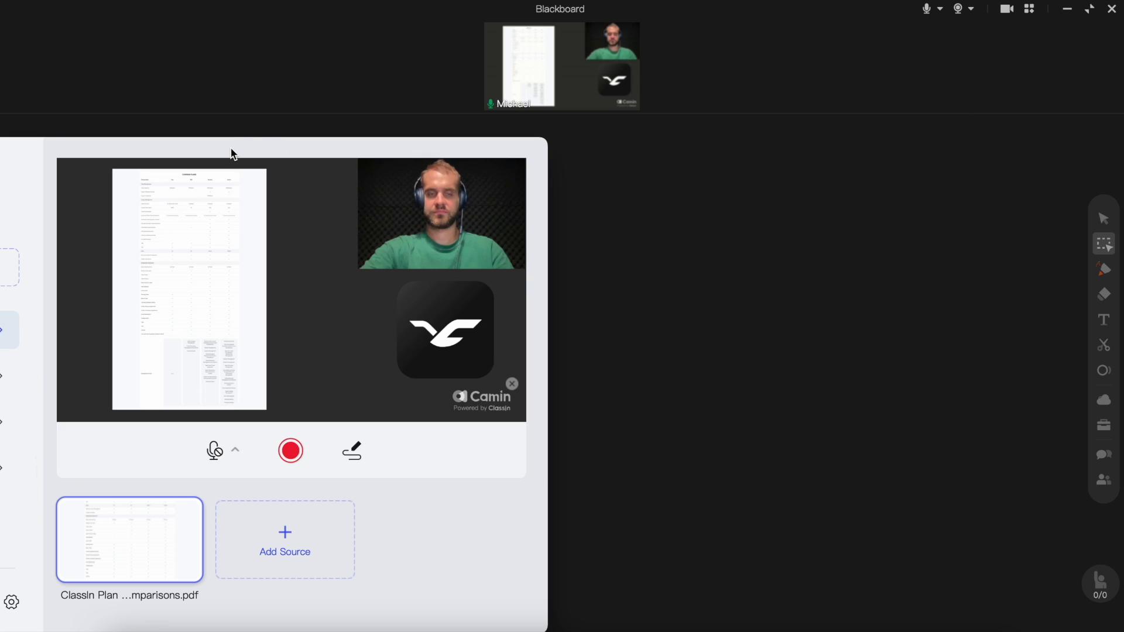
mouse_move(231, 151)
mouse_down()
mouse_move(495, 125)
mouse_move(421, 139)
mouse_up()
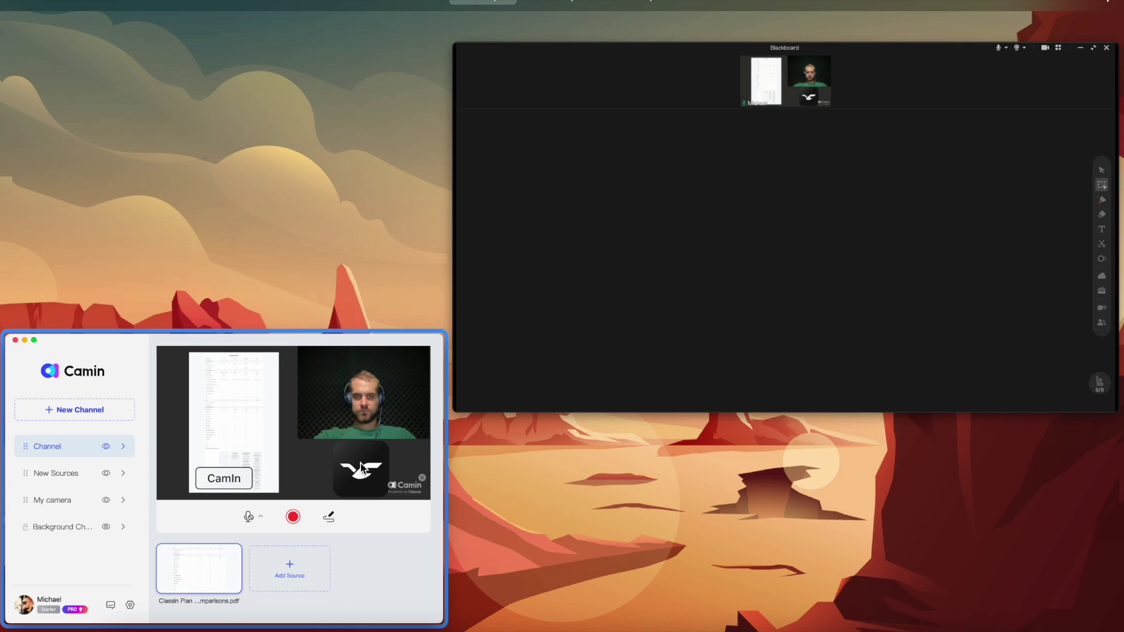
key(ctrl+Up)
drag(421, 333, 590, 39)
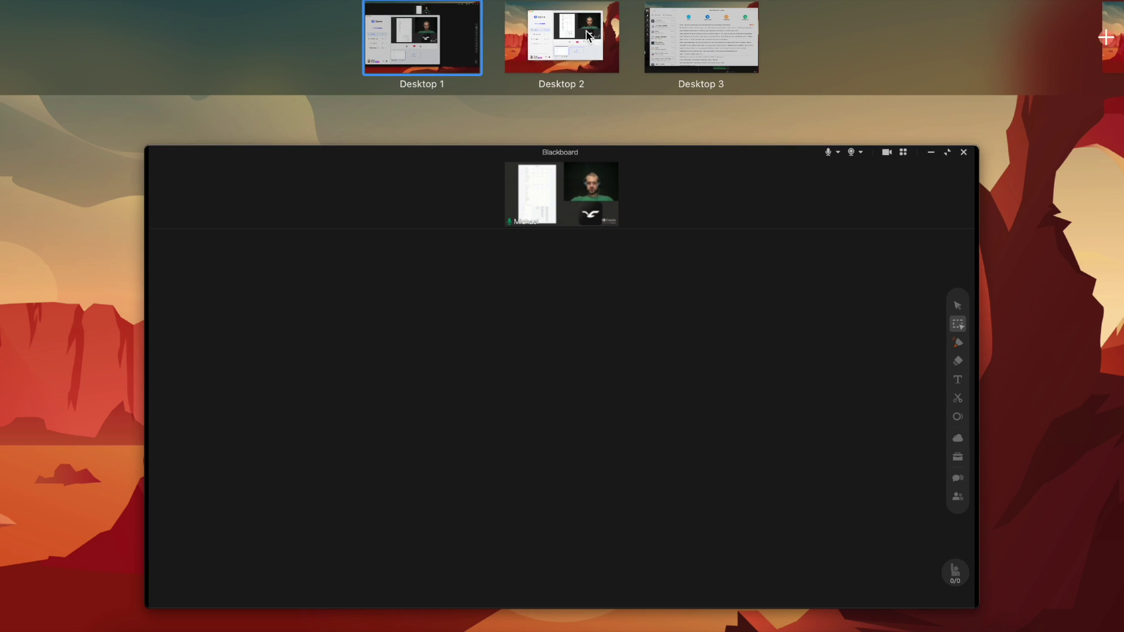
click(458, 263)
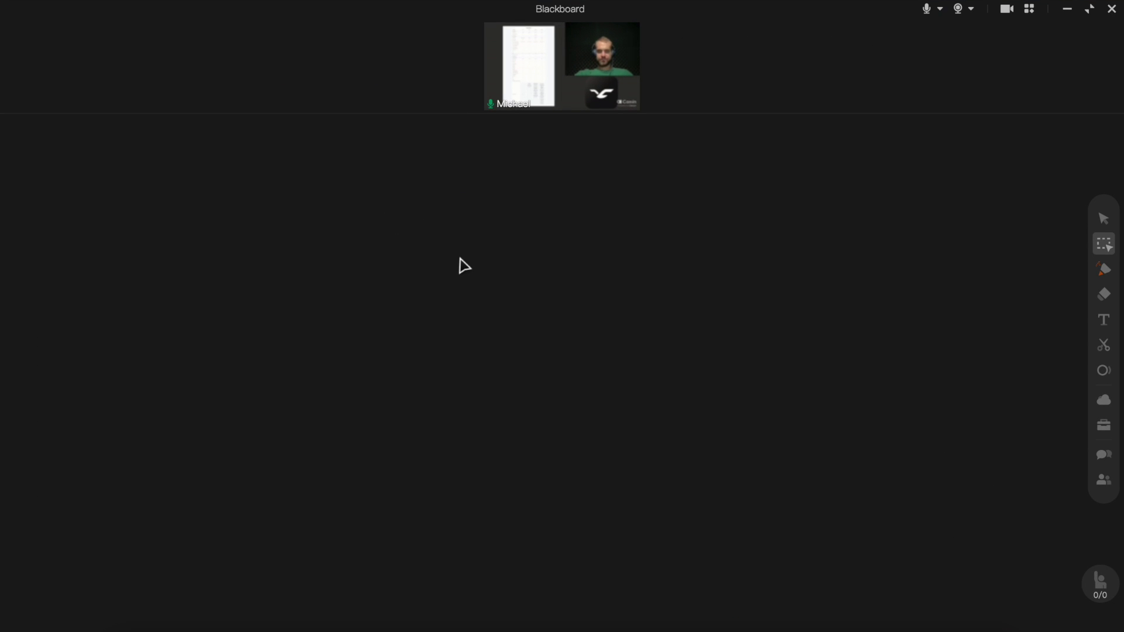
Step: Select Camin's My camera channel and fill the preview with the camera view
key(ctrl+Right)
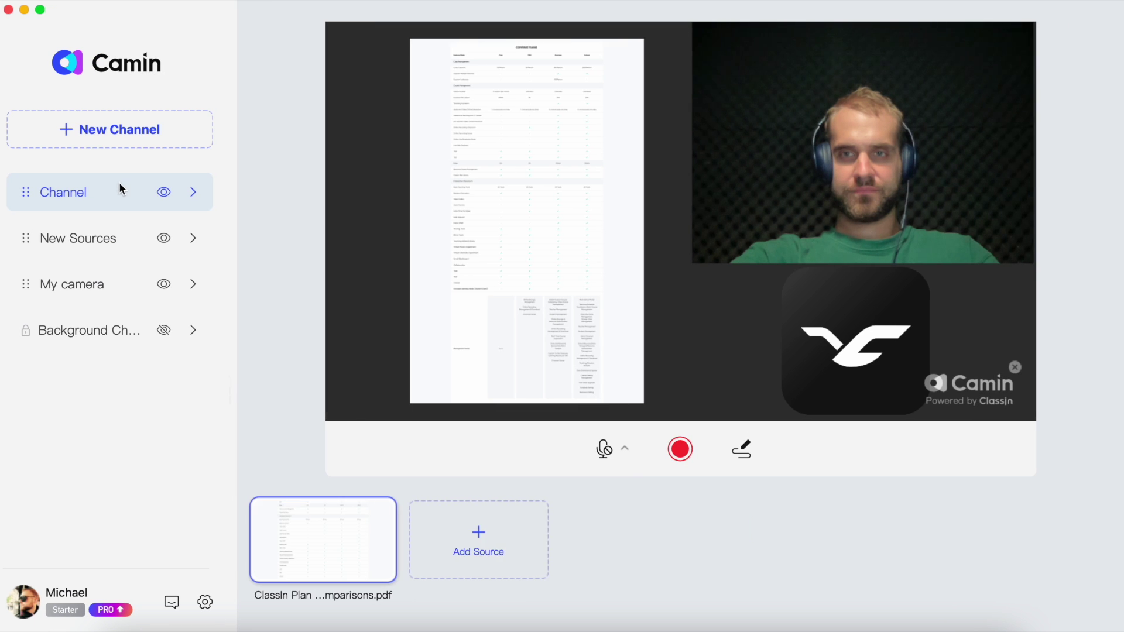
key(Down)
key(Down)
double_click(695, 258)
Step: Add the glasses-and-moustache sticker to the camera feed, then return to the blackboard
click(383, 511)
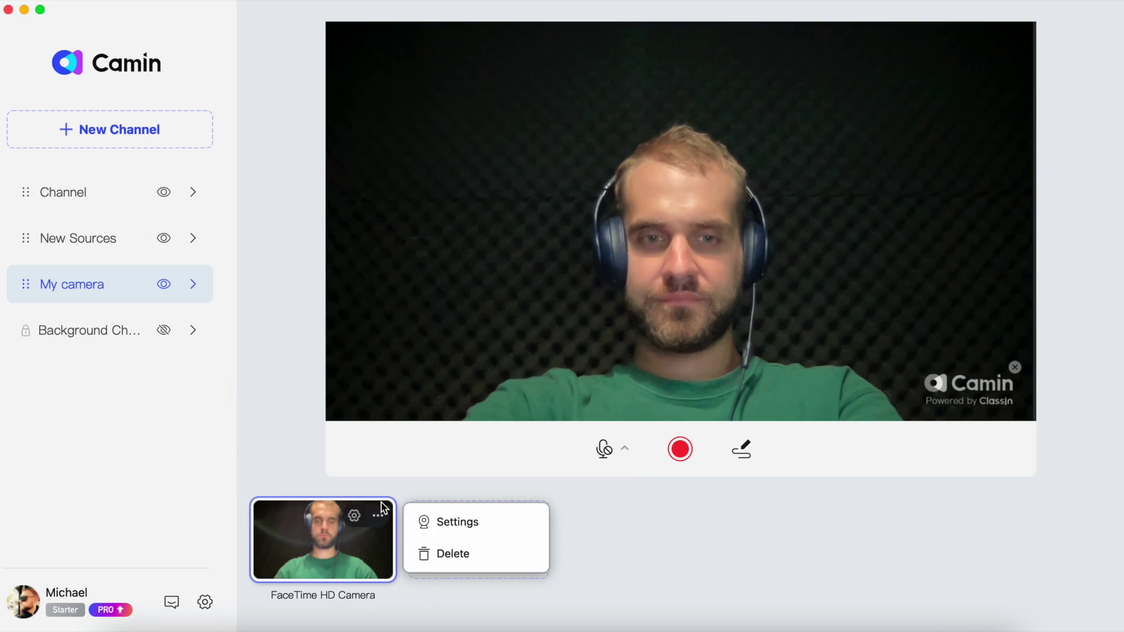
click(436, 522)
scroll(226, 379, down, 5)
click(254, 352)
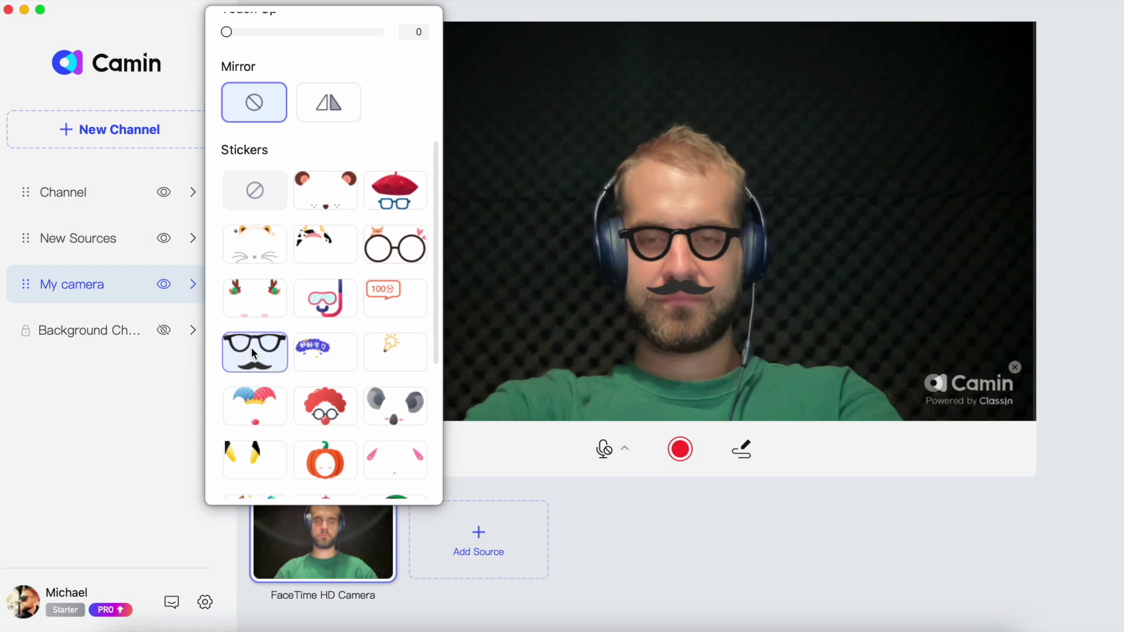
scroll(319, 360, down, 5)
click(514, 317)
key(ctrl+Left)
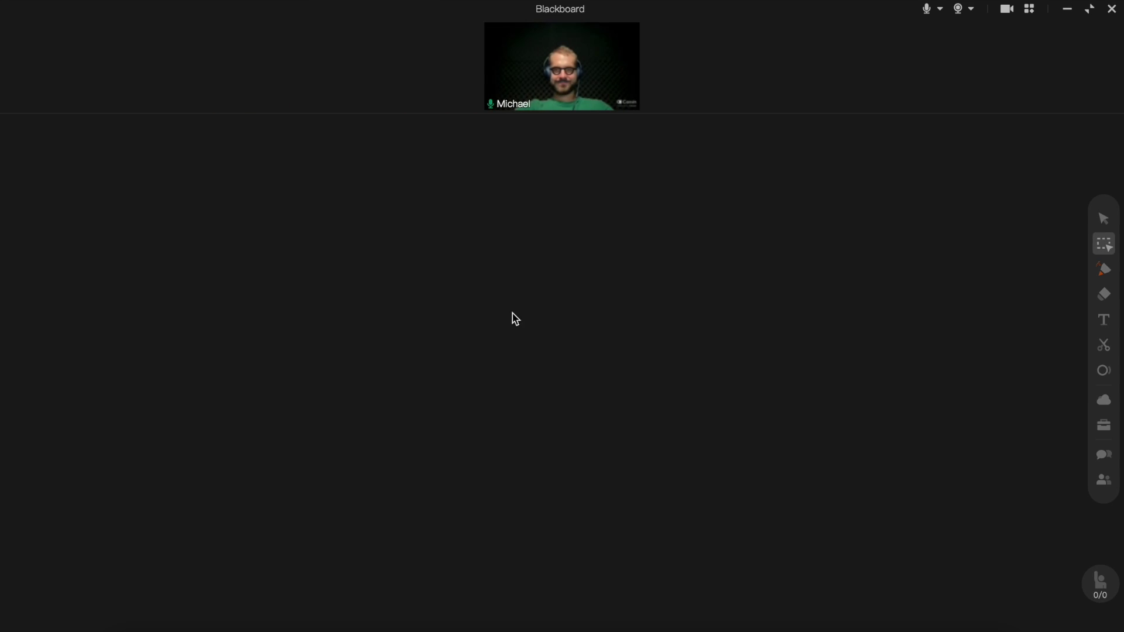
Step: Enlarge the camera box beside the brochure, toggle Channel visibility, and start ClassIn Screen Mirror
key(ctrl+Right)
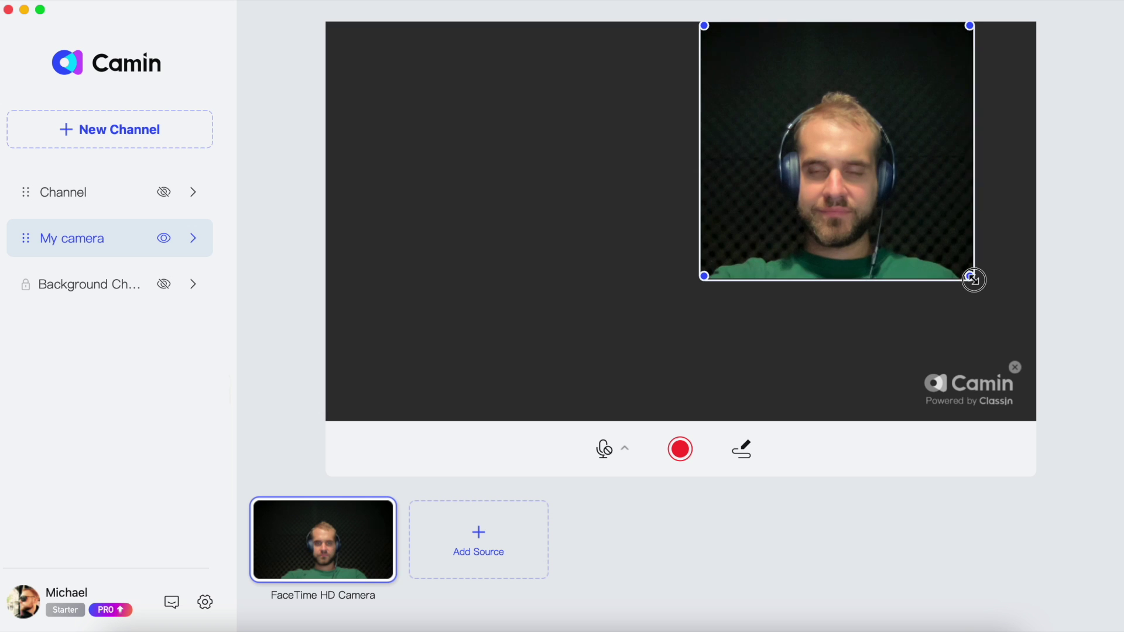
mouse_move(975, 280)
mouse_down()
mouse_move(1037, 430)
mouse_move(1088, 486)
mouse_up()
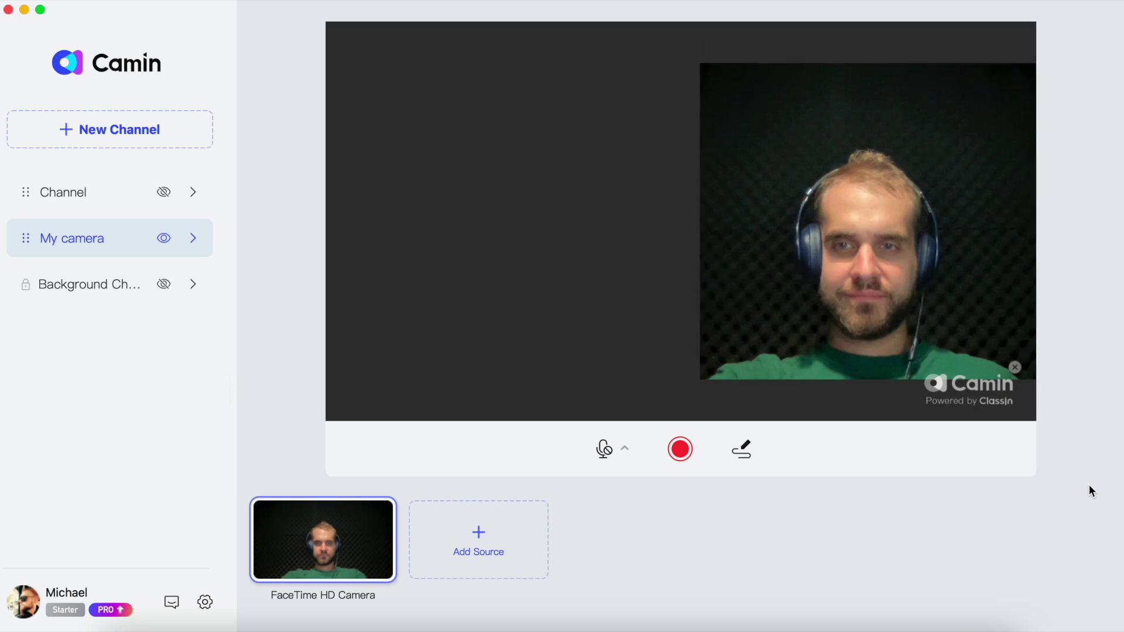
click(164, 193)
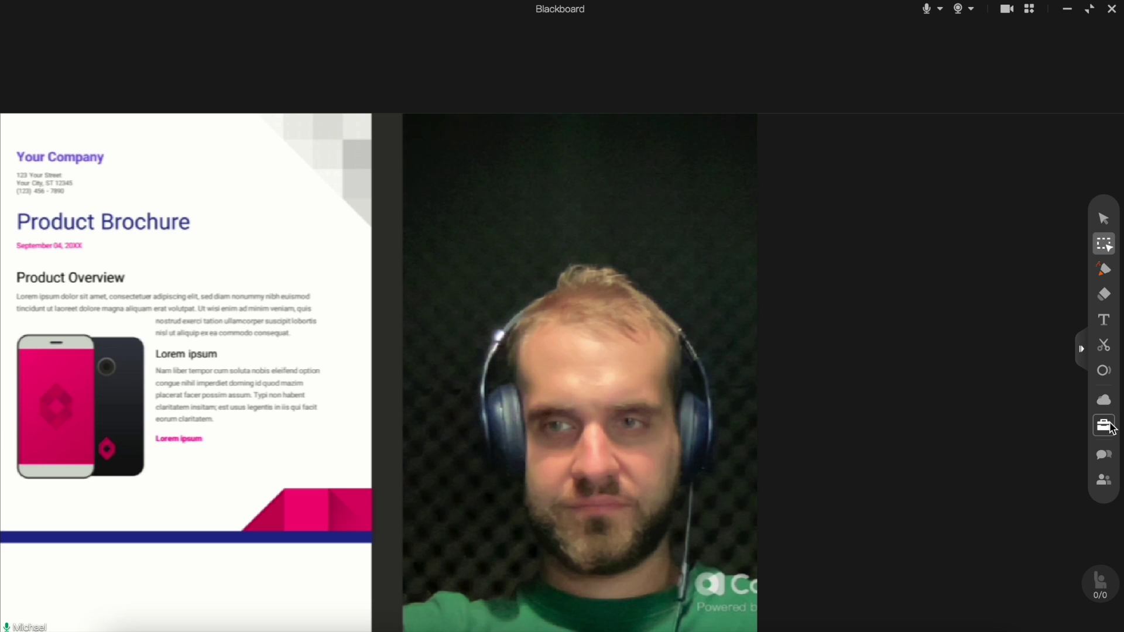
click(1104, 426)
scroll(989, 246, down, 2)
click(990, 245)
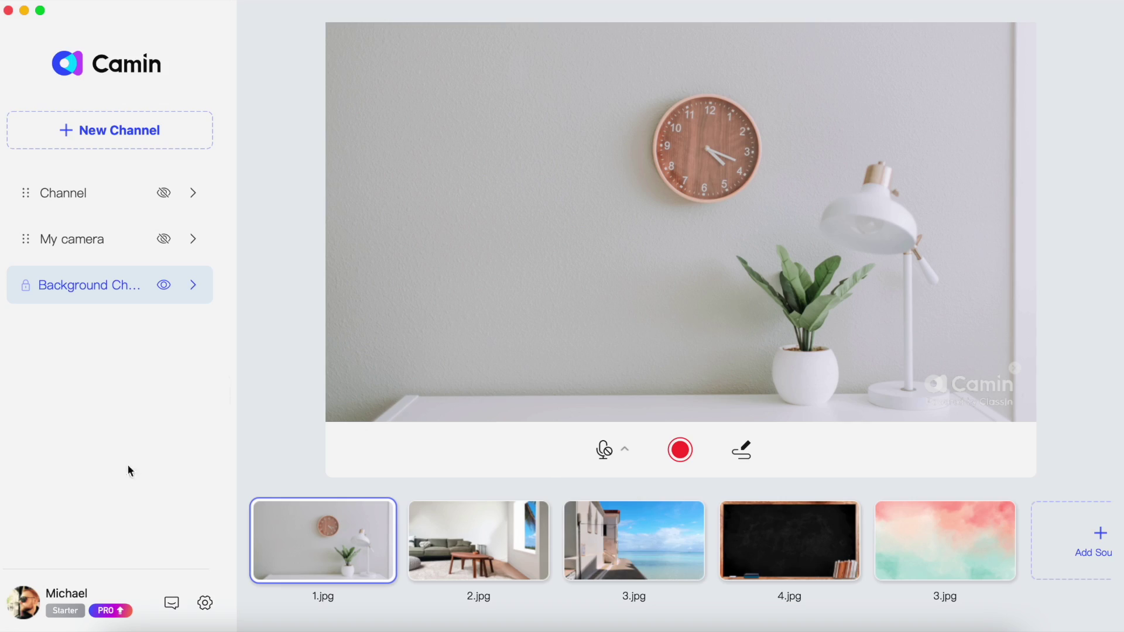
Step: Show the Shortcuts tab in Camin's Settings window
click(205, 603)
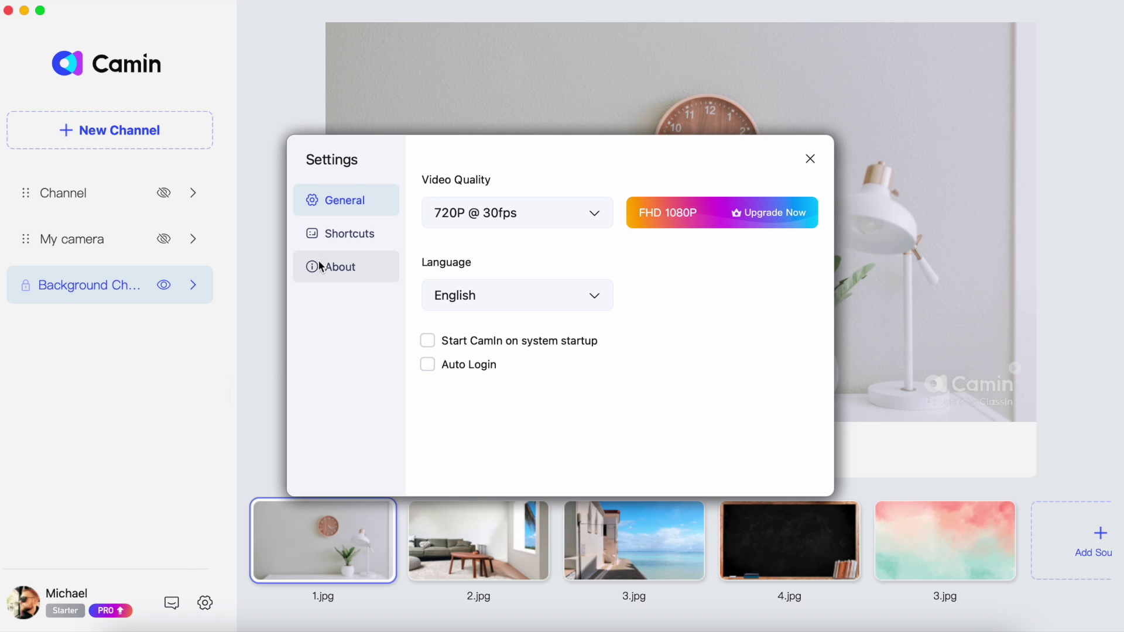
click(333, 234)
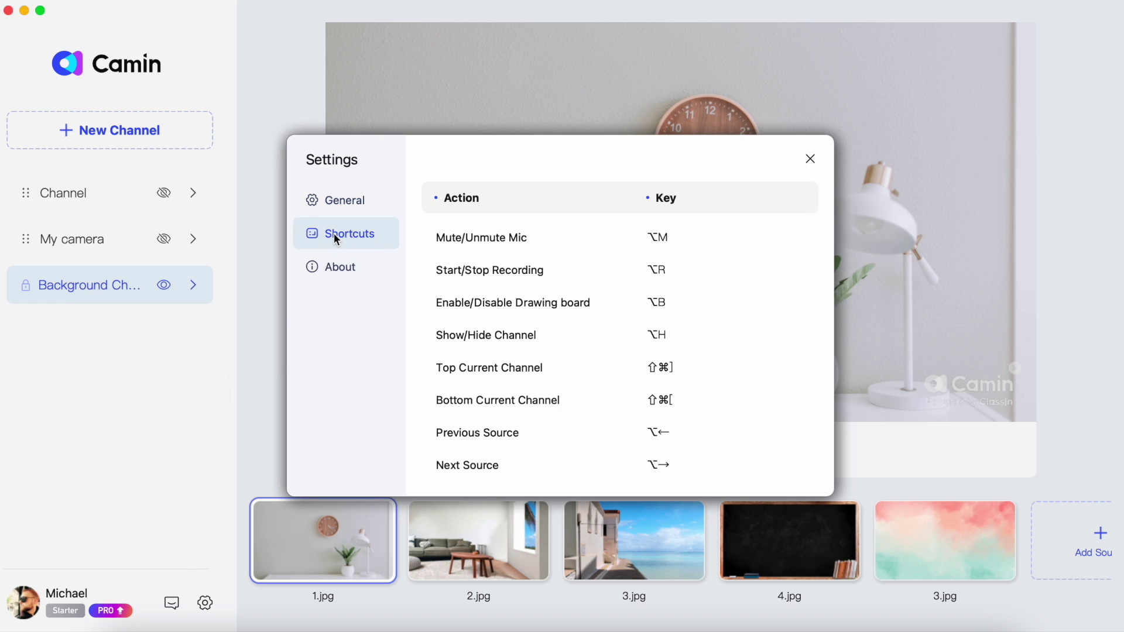